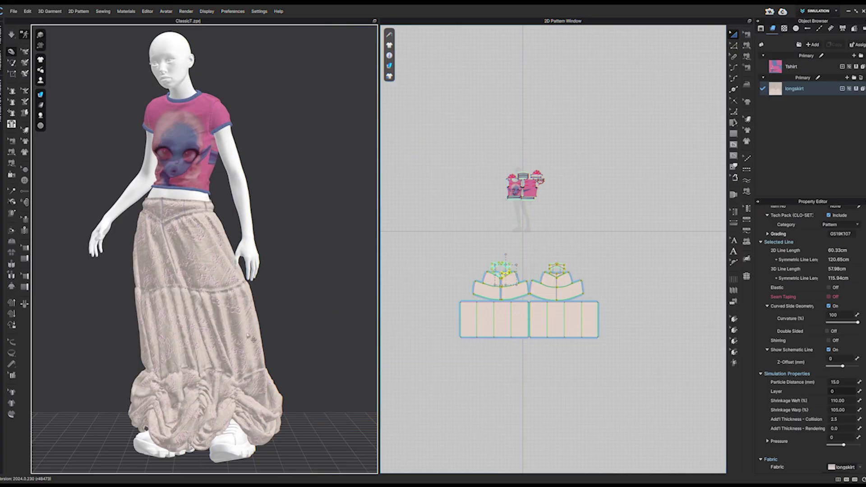
pyautogui.moveTo(234, 340); pyautogui.dragTo(282, 299)
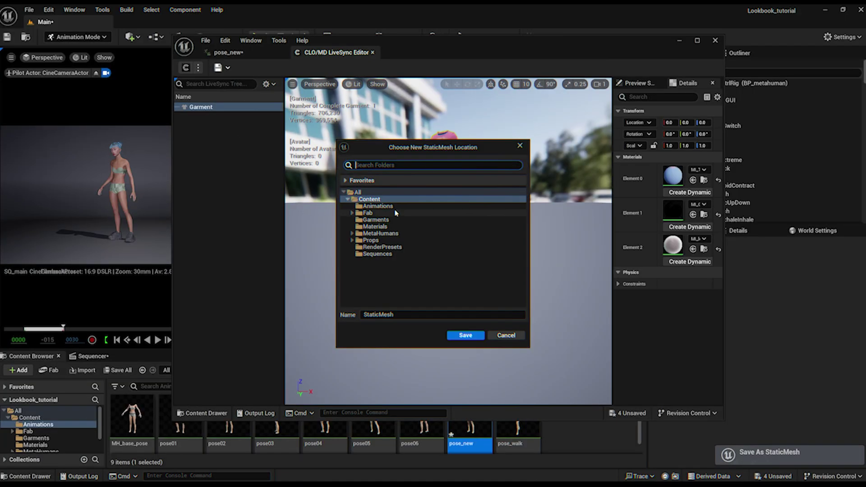
# - Save the imported garment as a static mesh named Look03_pose07 in the Garments folder
pyautogui.click(376, 220)
pyautogui.click(398, 315)
pyautogui.write('Look')
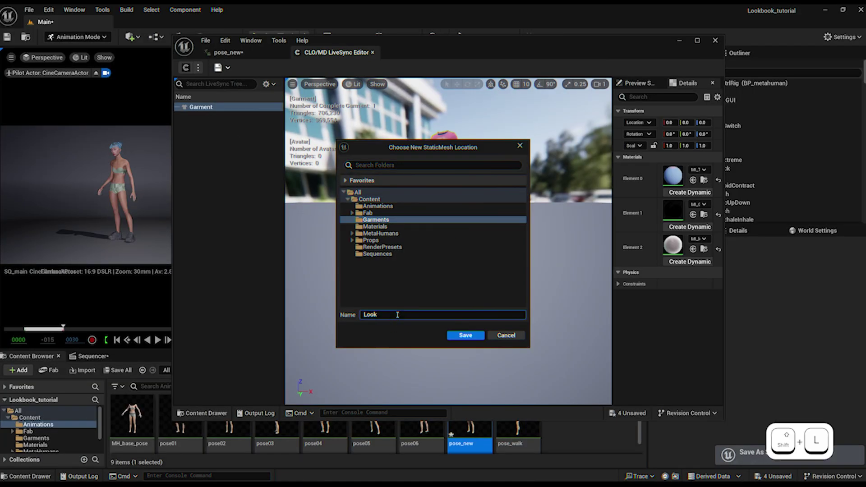
pyautogui.write('03_pose07')
pyautogui.press('Return')
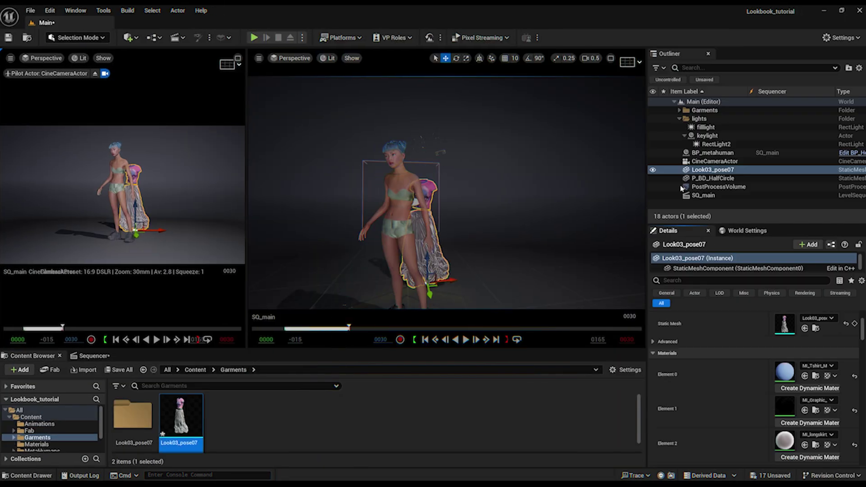
pyautogui.moveTo(412, 238)
pyautogui.mouseDown()
pyautogui.moveTo(480, 250)
pyautogui.moveTo(393, 213)
pyautogui.mouseUp()
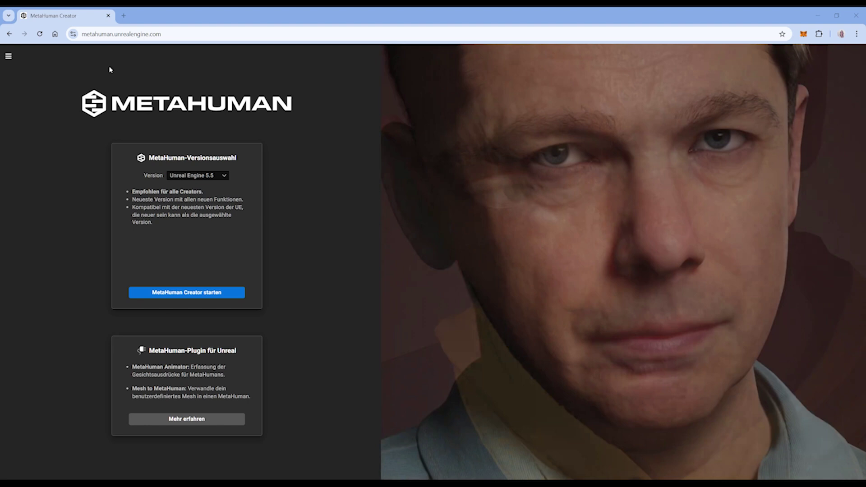
# - Choose Unreal Engine 5.4 as the MetaHuman version and launch MetaHuman Creator
pyautogui.click(199, 178)
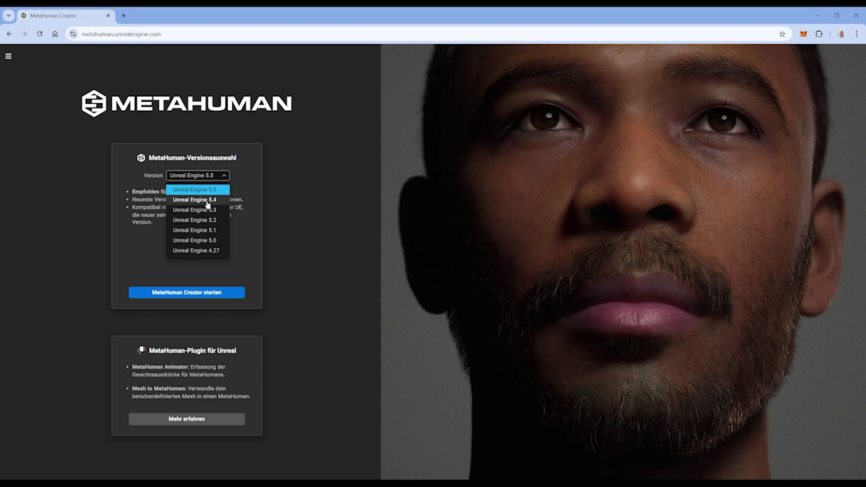
pyautogui.click(208, 201)
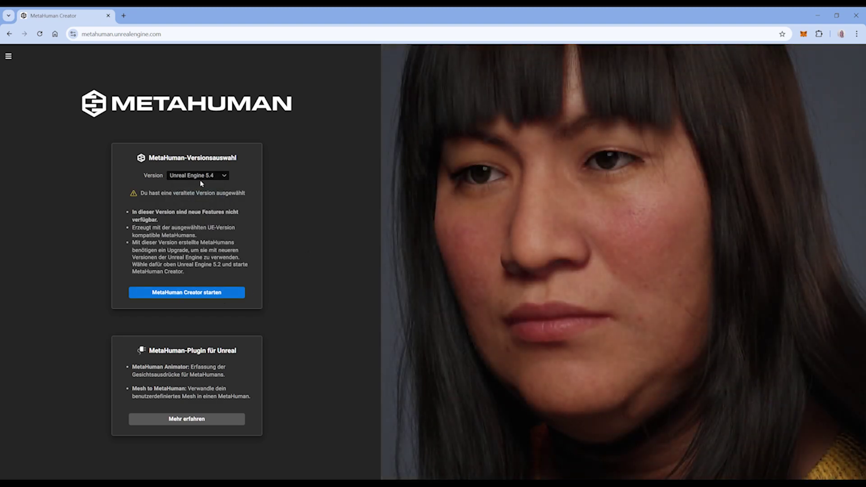
pyautogui.click(202, 294)
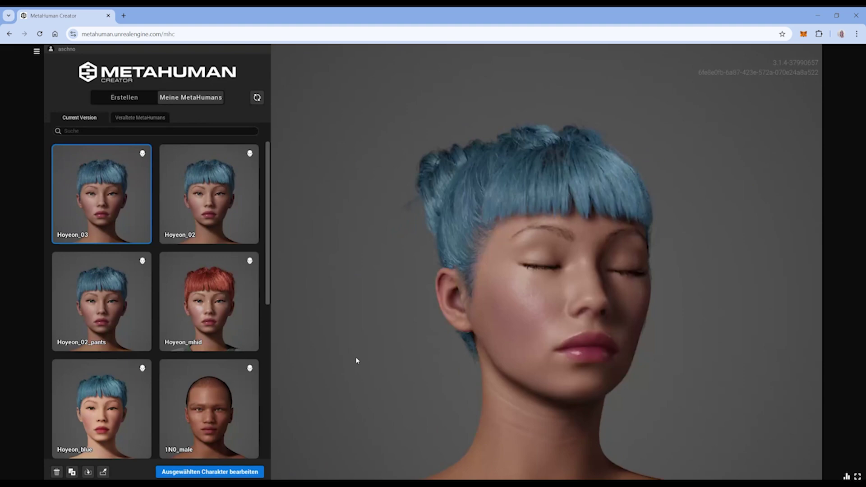
# - Look through the saved MetaHumans and open Hoyeon_03 for editing
pyautogui.scroll(-5, 182, 316)
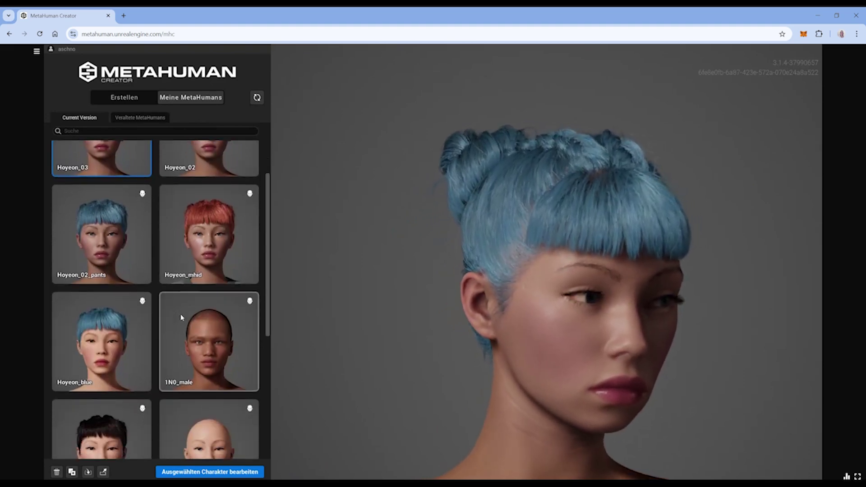
pyautogui.scroll(-3, 182, 318)
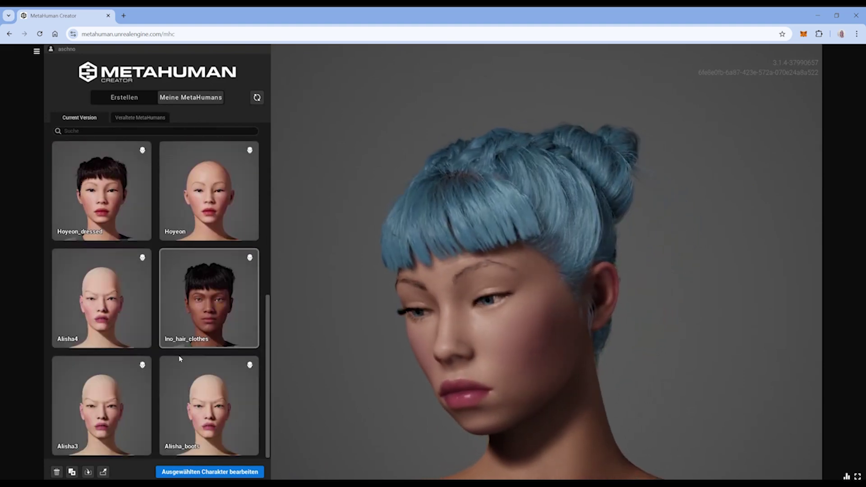
pyautogui.scroll(8, 181, 364)
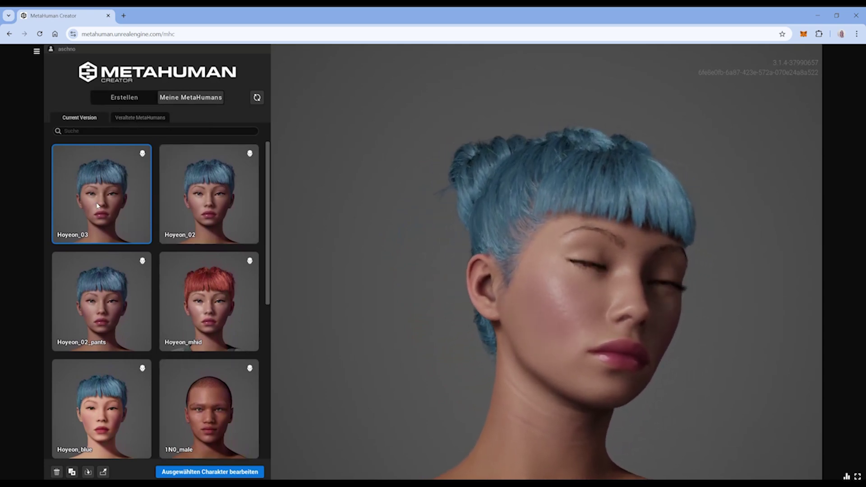
pyautogui.click(222, 473)
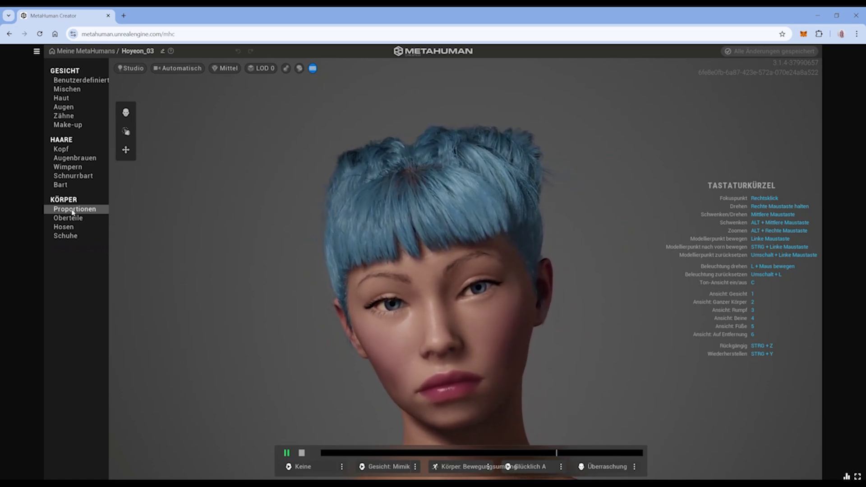
# - Review the character's body proportions and tops, and give it the black lace-up boots
pyautogui.click(72, 210)
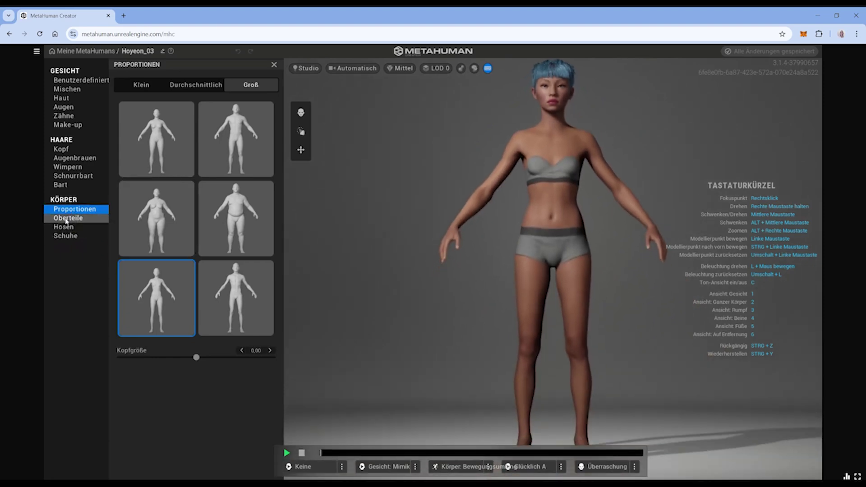
pyautogui.click(68, 219)
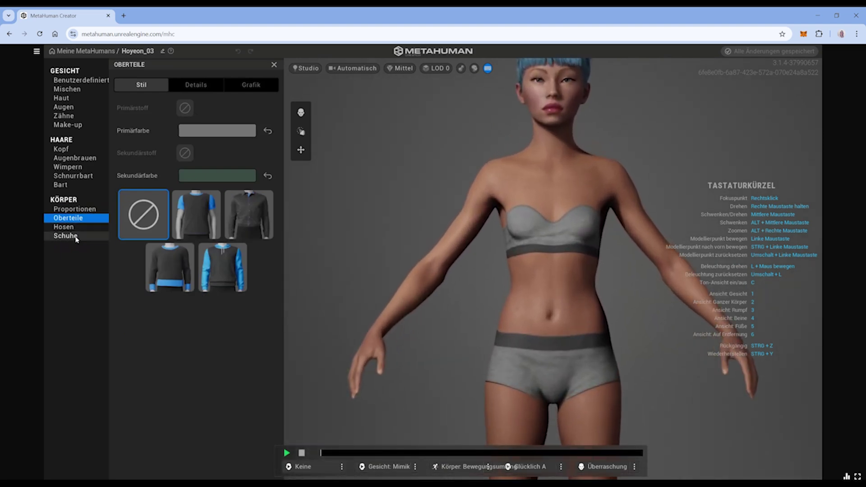
pyautogui.click(75, 237)
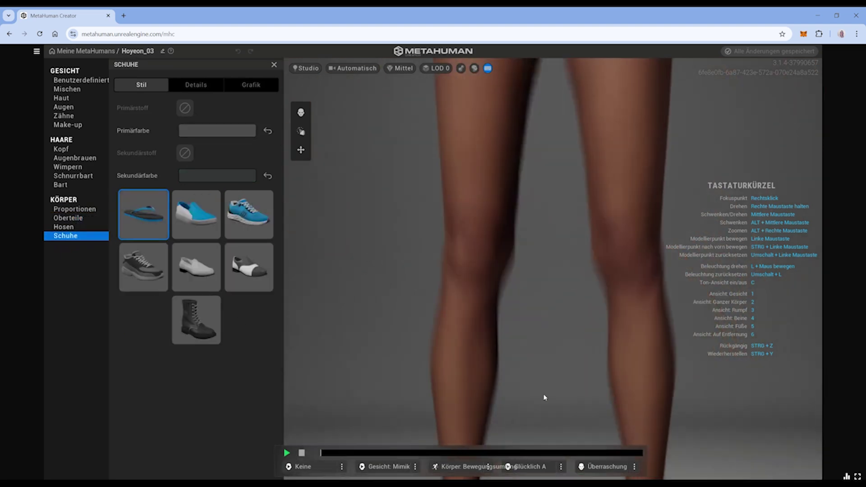
pyautogui.click(203, 316)
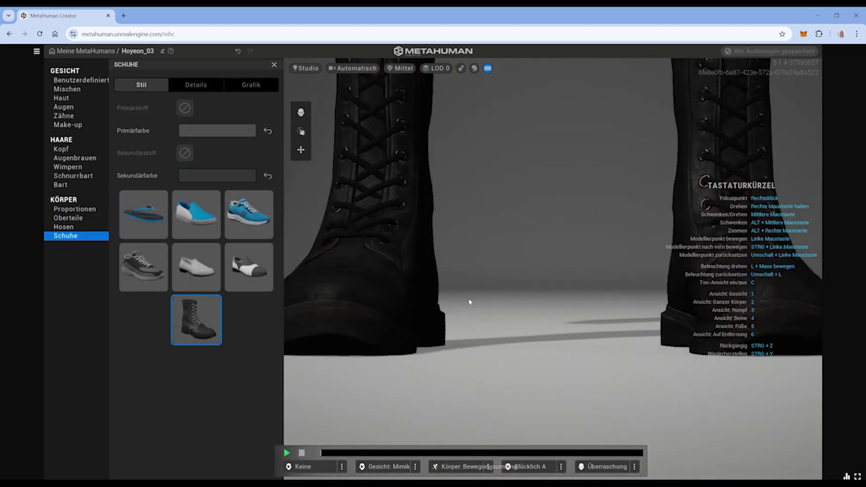
pyautogui.scroll(-5, 470, 302)
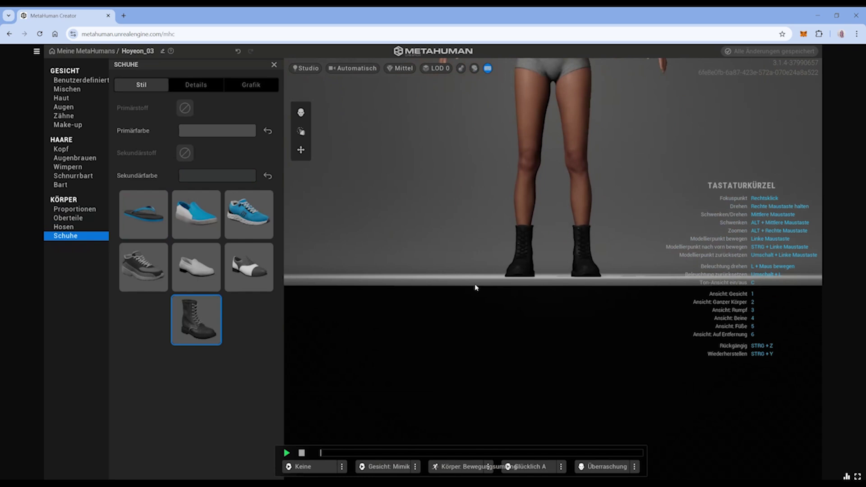
pyautogui.moveTo(514, 255); pyautogui.dragTo(636, 300, button='right')
pyautogui.moveTo(637, 301); pyautogui.dragTo(512, 268)
pyautogui.scroll(-3, 523, 236)
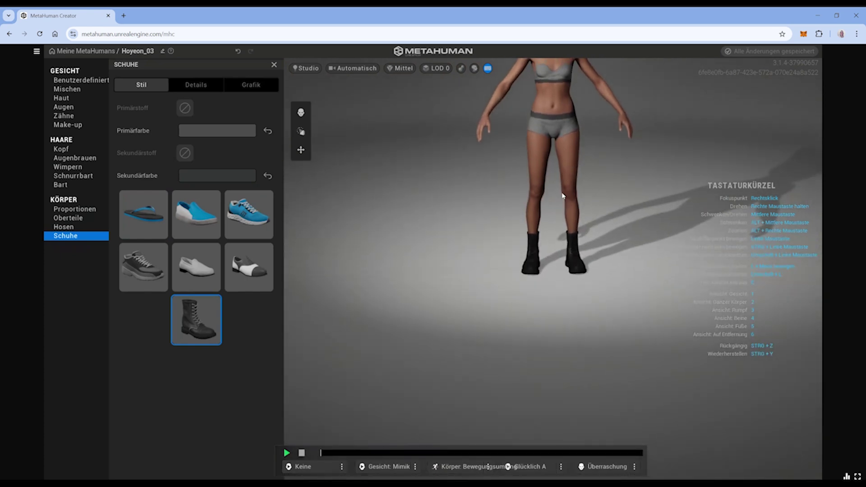
pyautogui.scroll(-5, 563, 196)
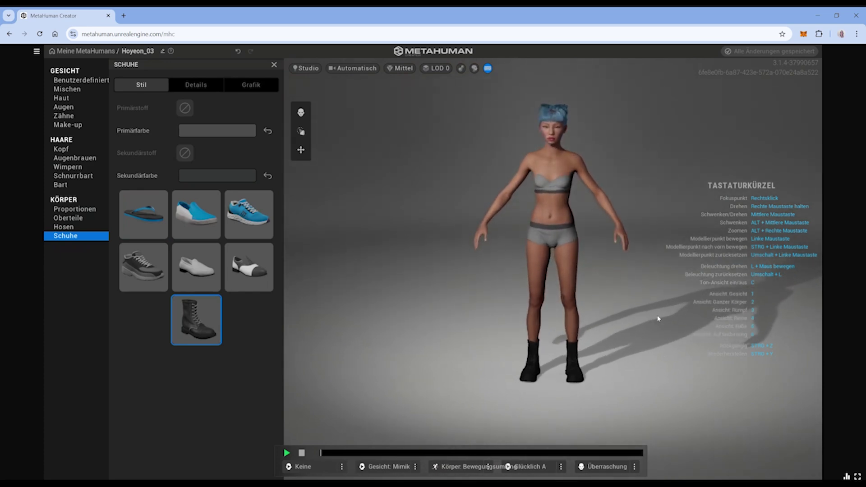
pyautogui.scroll(3, 503, 203)
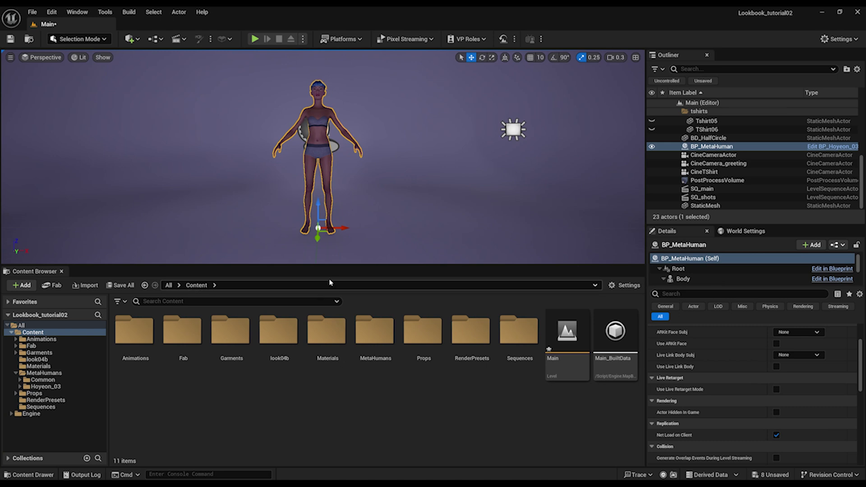
# - Switch the level view to game view and open the BP_MetaHuman actor's blueprint with its 3D preview showing
pyautogui.moveTo(373, 207); pyautogui.dragTo(371, 208, button='right')
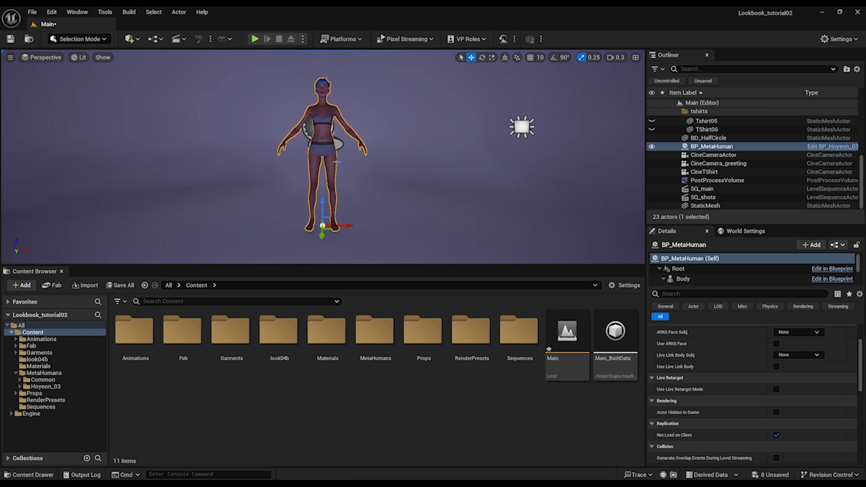
pyautogui.press('g')
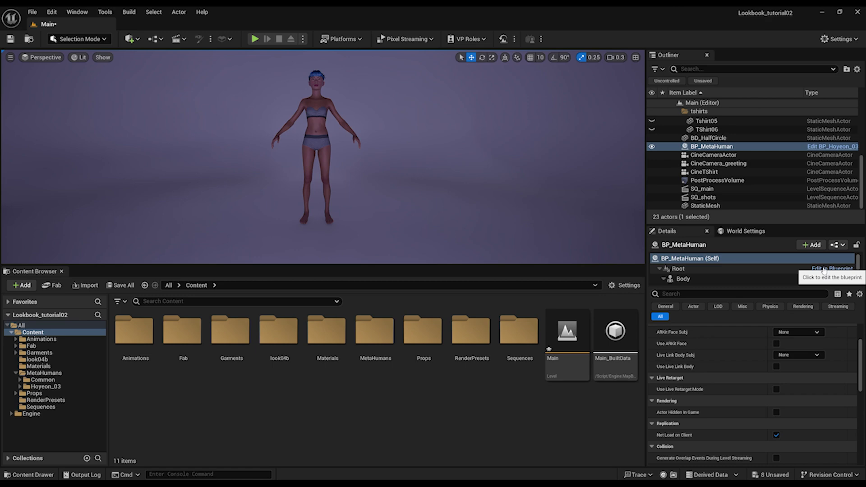
pyautogui.click(827, 270)
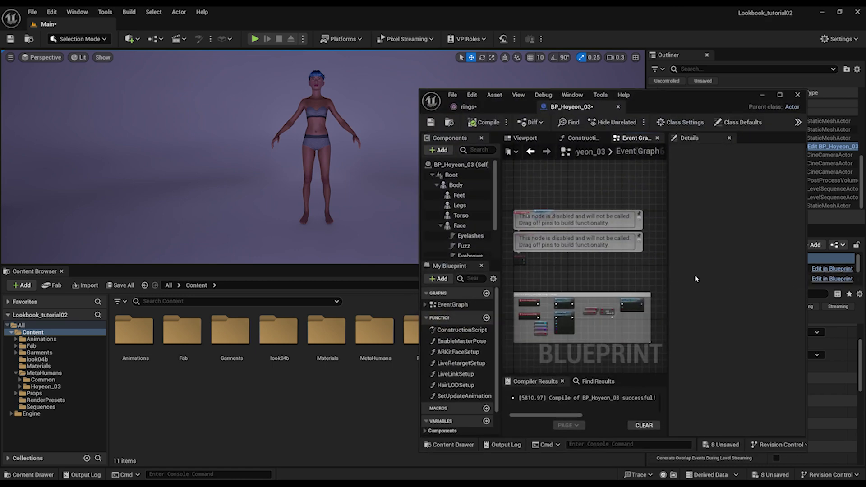
pyautogui.click(524, 138)
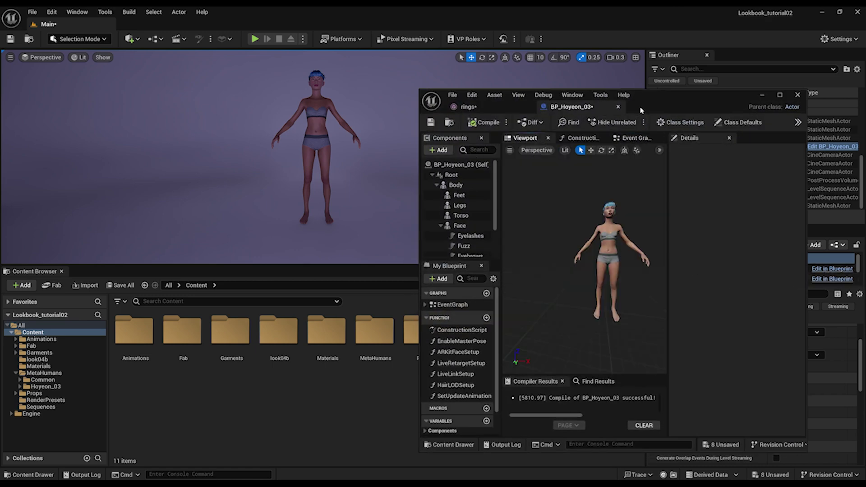
pyautogui.moveTo(666, 92); pyautogui.dragTo(469, 55)
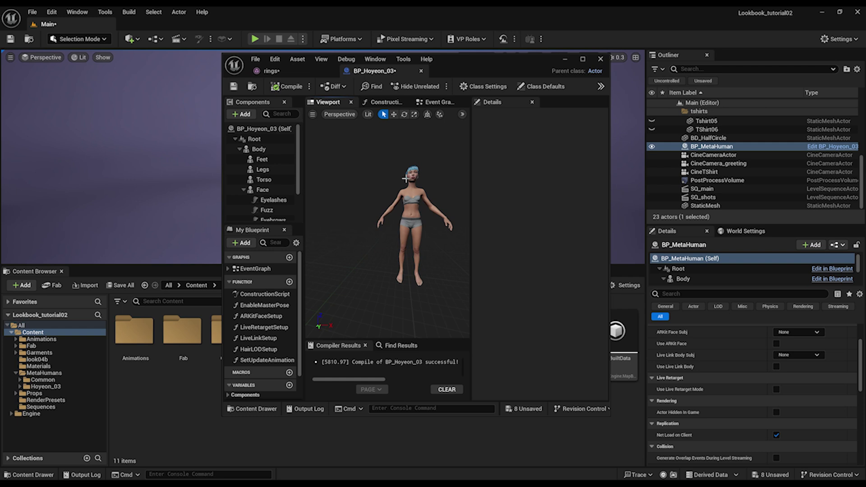
# - Locate the Body component's skeletal mesh asset in the project content and open it for inspection
pyautogui.click(259, 149)
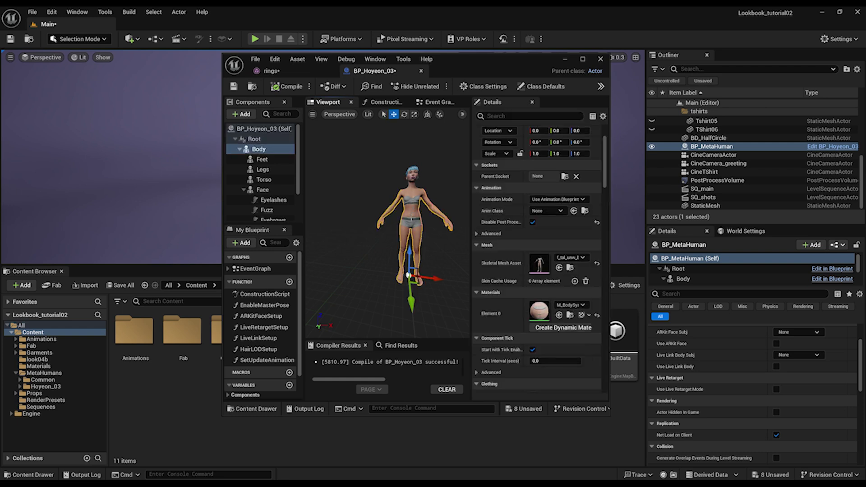
pyautogui.click(570, 269)
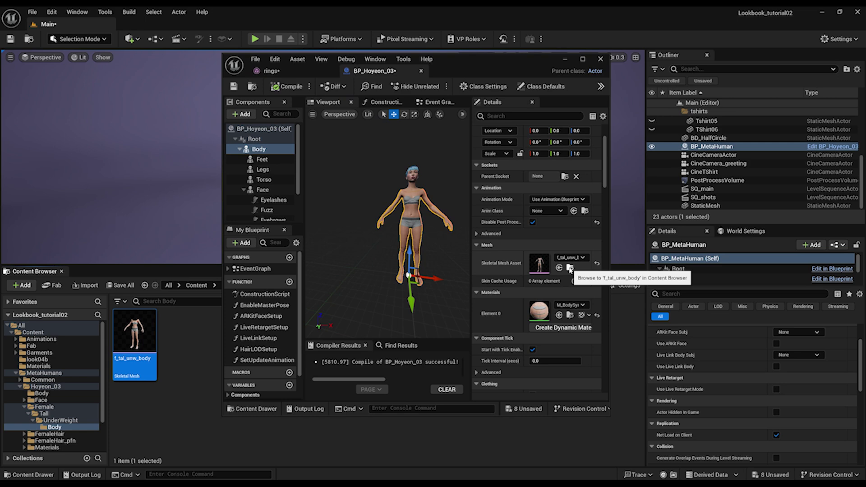
pyautogui.moveTo(135, 339)
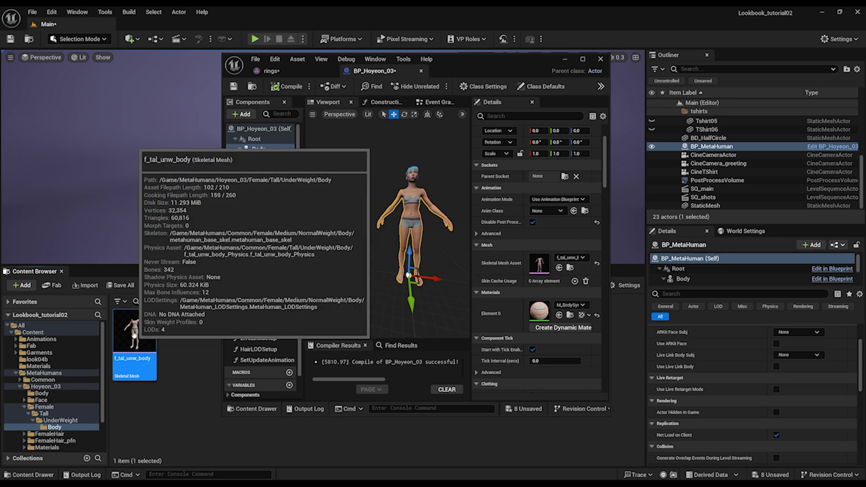
pyautogui.doubleClick(134, 335)
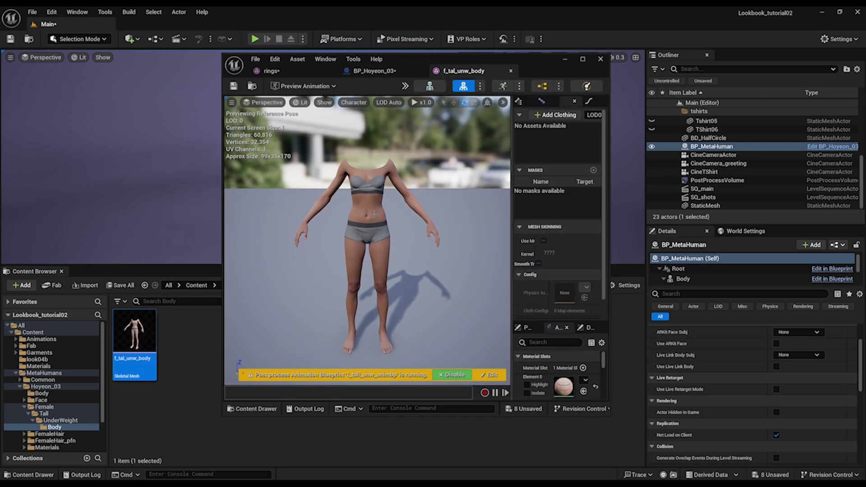
# - Export the f_tal_unw_body skeletal mesh as an FBX file named f_tal_unw_body into the 04_geometry folder
pyautogui.rightClick(134, 335)
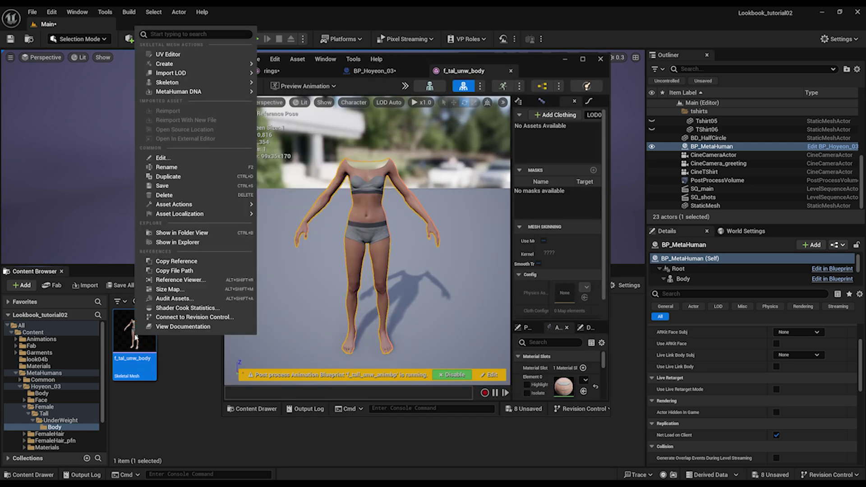
pyautogui.moveTo(180, 205)
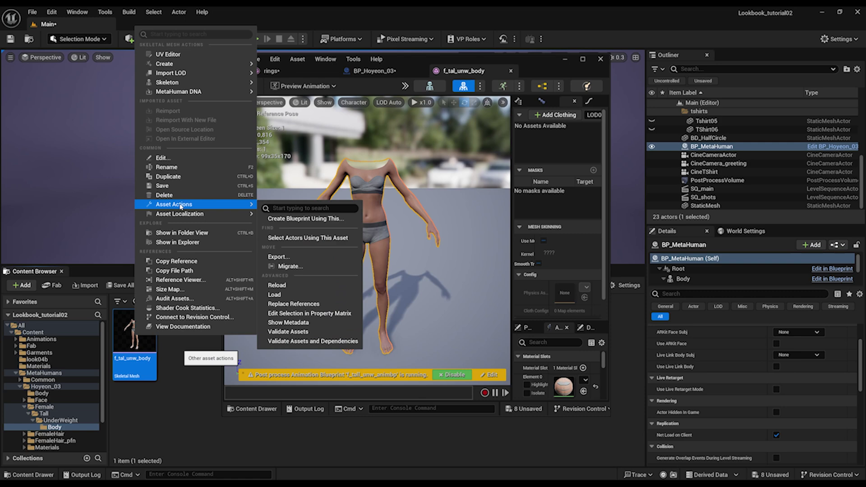
pyautogui.click(310, 260)
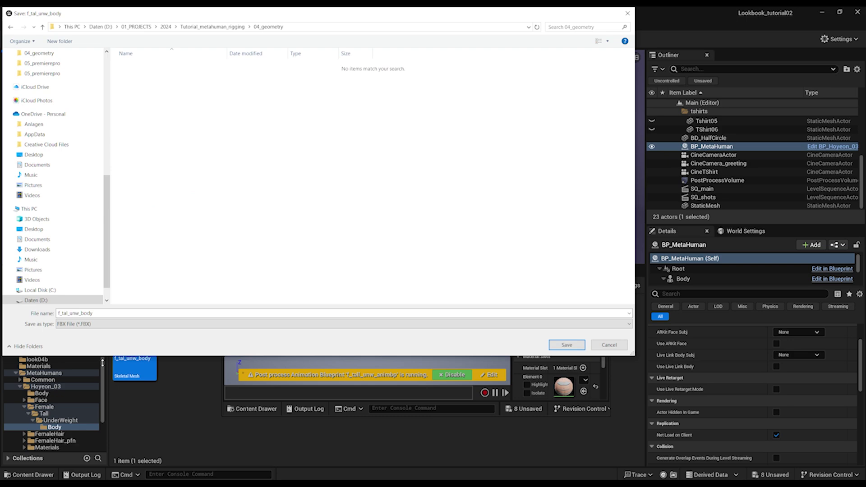
pyautogui.click(100, 316)
pyautogui.click(567, 346)
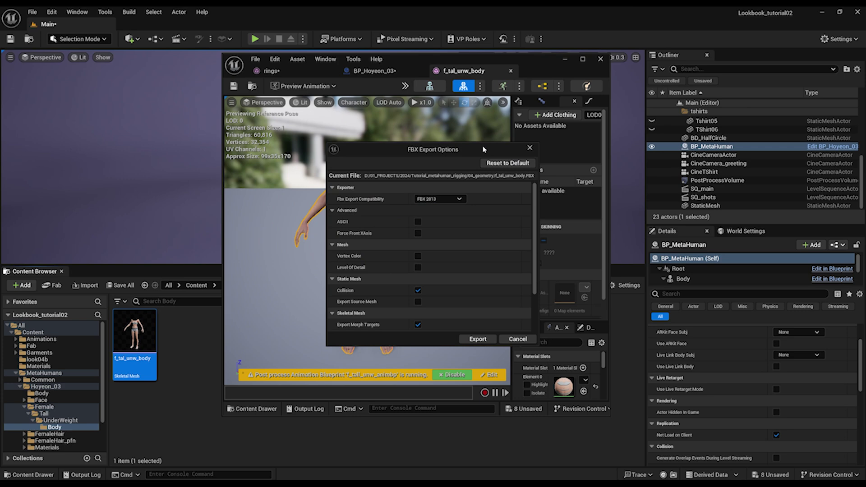
# - Enlarge the FBX export options dialog, reset the options to default and turn off Level of Detail
pyautogui.moveTo(483, 149); pyautogui.dragTo(452, 107)
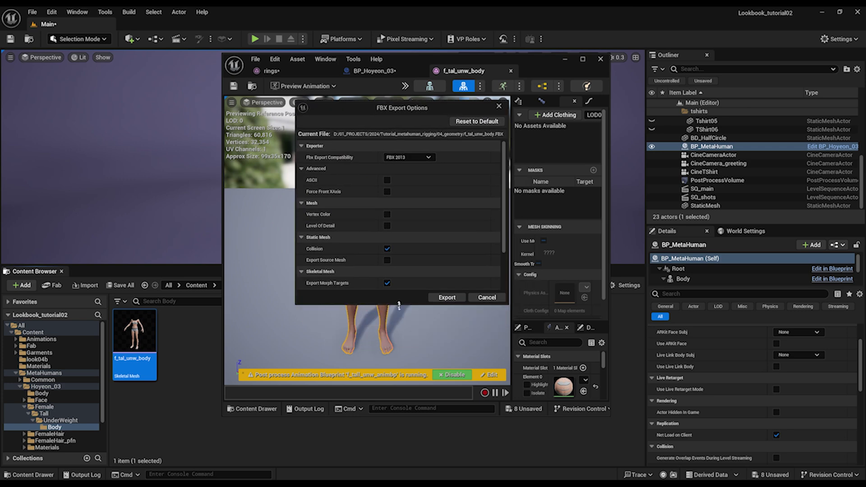
pyautogui.moveTo(399, 306); pyautogui.dragTo(405, 369)
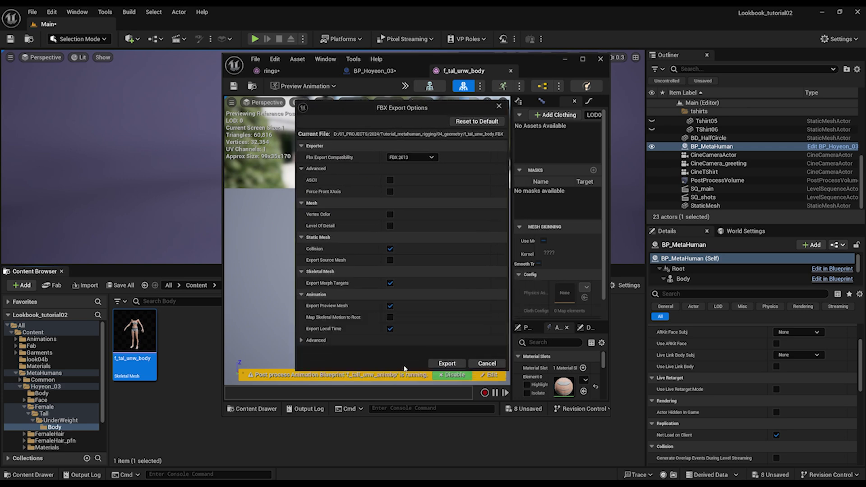
pyautogui.click(475, 124)
pyautogui.click(391, 226)
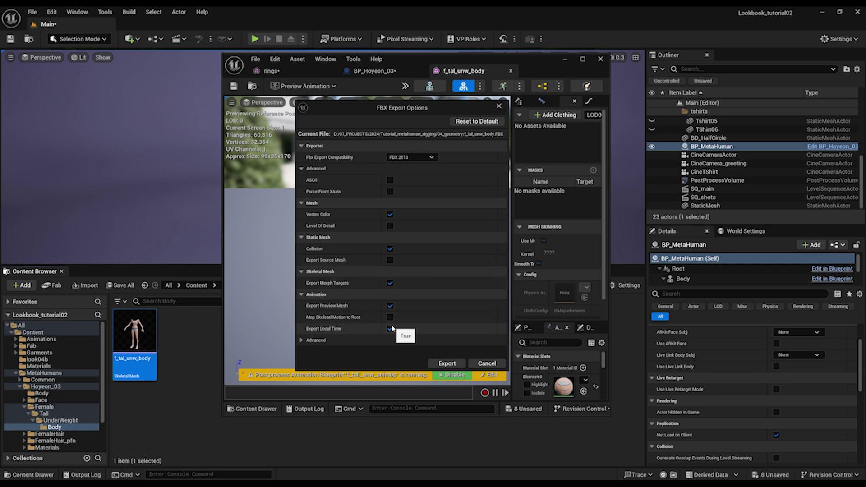
# - Finish the body mesh FBX export and locate the blueprint's Face skeletal mesh asset in the project content
pyautogui.click(454, 365)
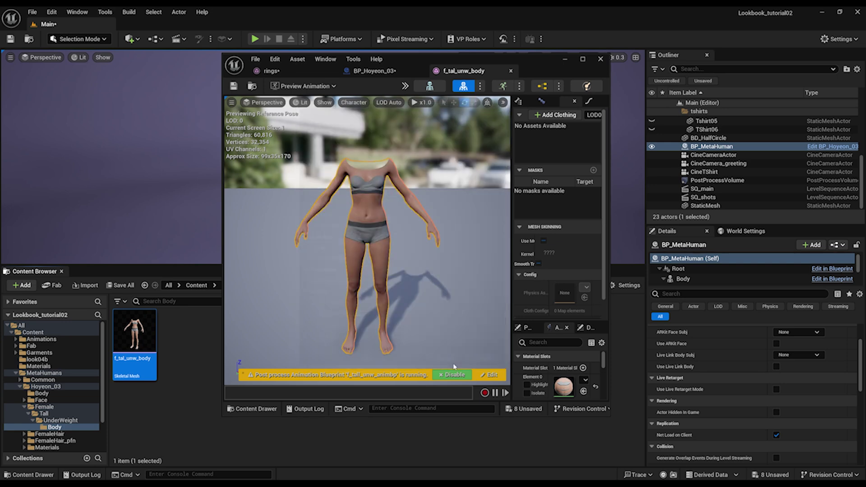
pyautogui.click(374, 73)
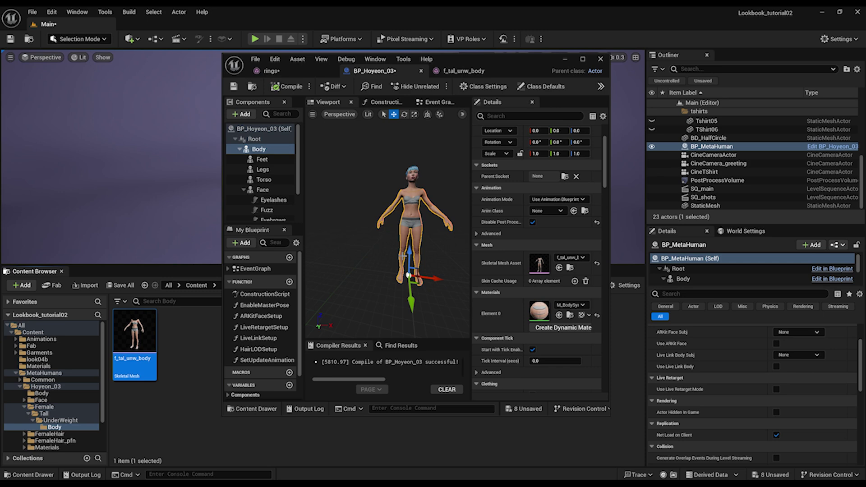
pyautogui.click(413, 179)
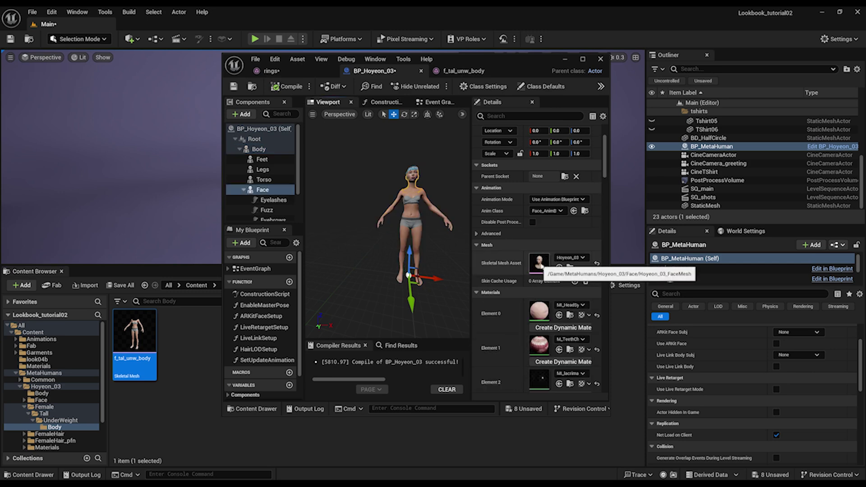
pyautogui.click(571, 268)
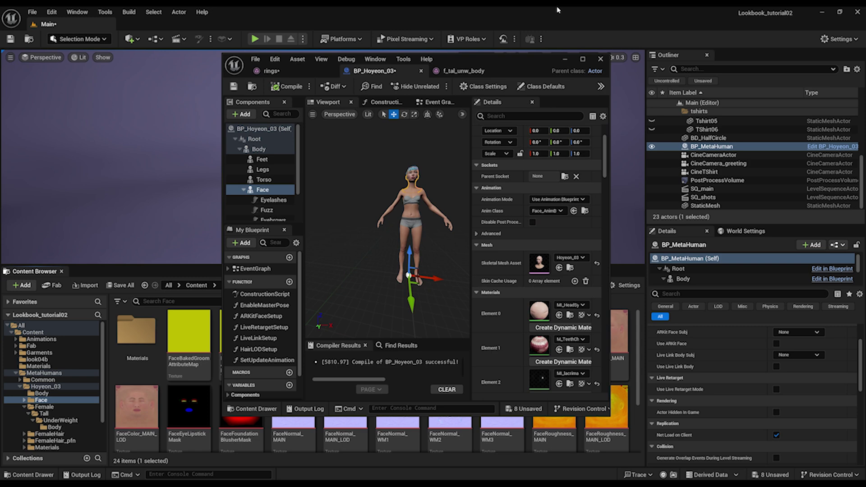
pyautogui.moveTo(529, 65); pyautogui.dragTo(705, 43)
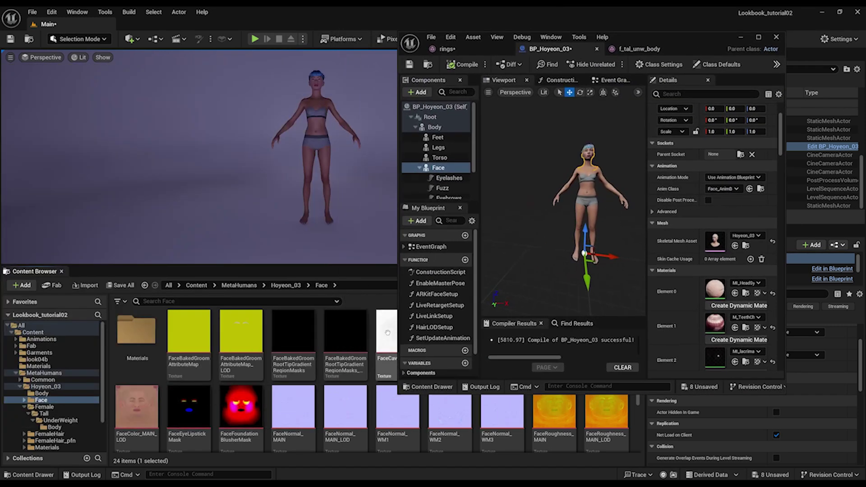
# - Export the Face component's skeletal mesh as an FBX file named FaceMesh into the 04_geometry folder, with Level of Detail off
pyautogui.scroll(2, 343, 403)
pyautogui.scroll(-3, 271, 402)
pyautogui.rightClick(138, 406)
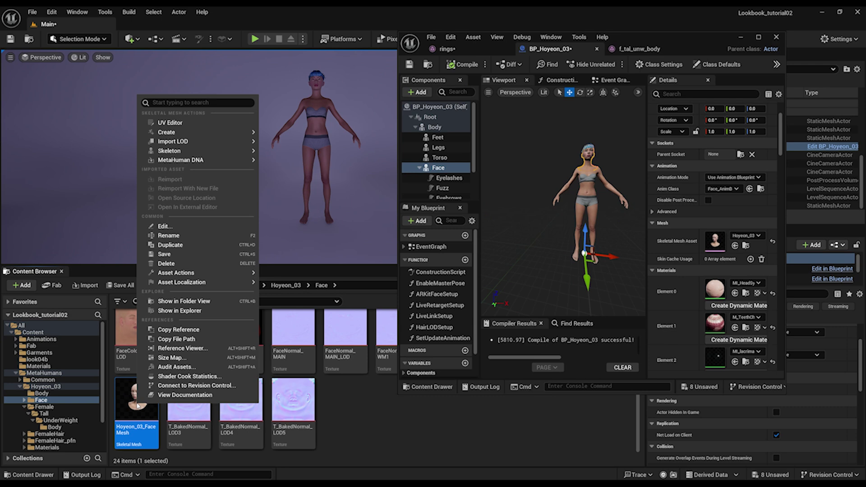
pyautogui.moveTo(174, 273)
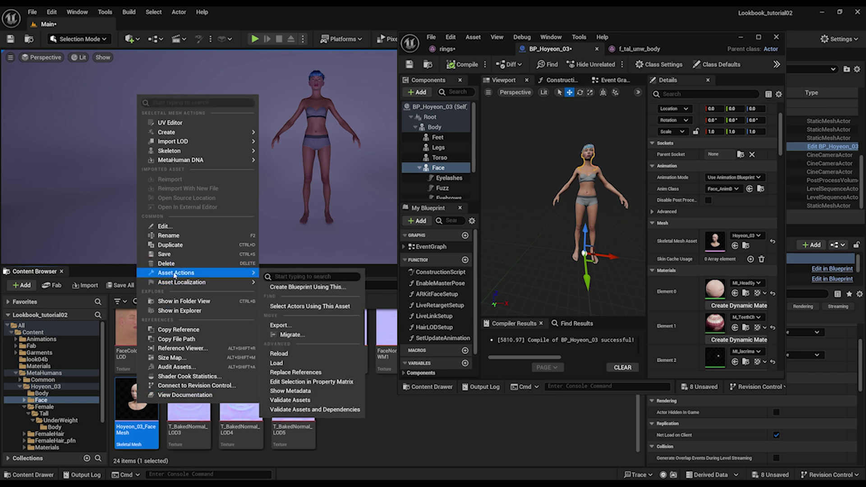
pyautogui.click(300, 326)
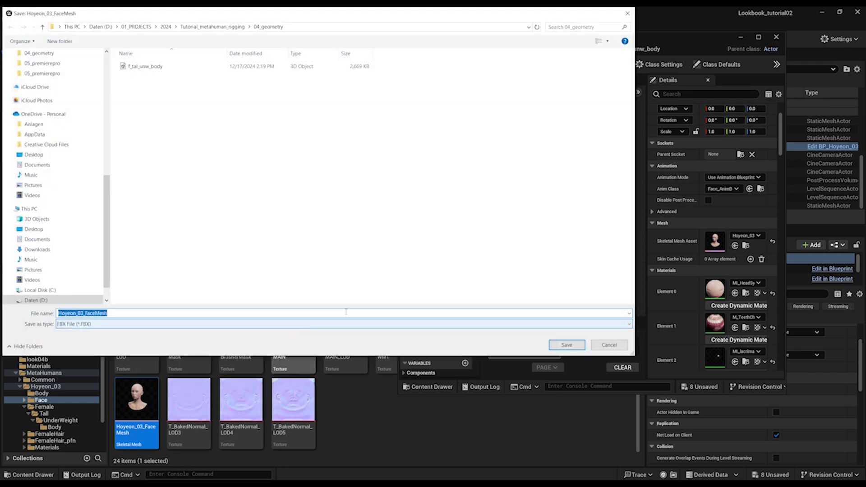
pyautogui.click(567, 344)
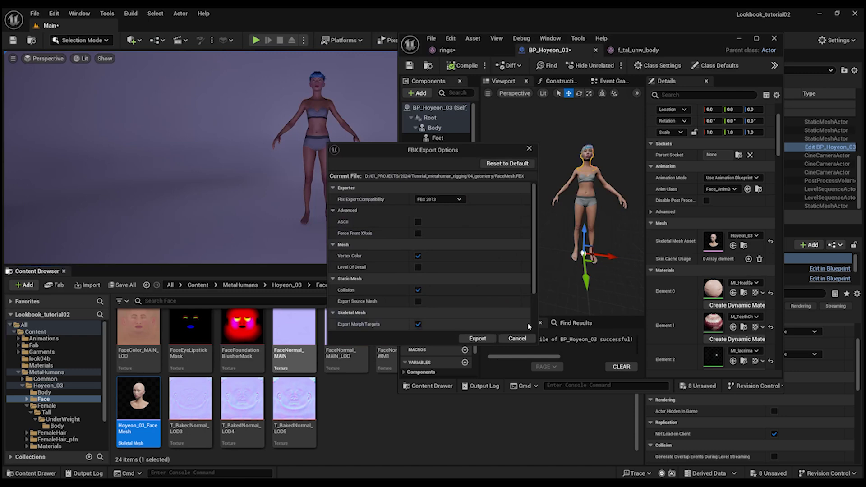
pyautogui.scroll(-3, 436, 288)
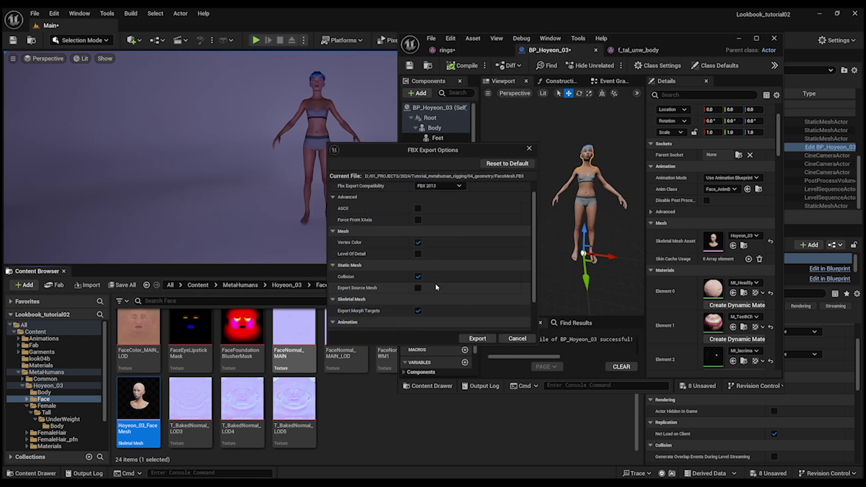
pyautogui.click(478, 339)
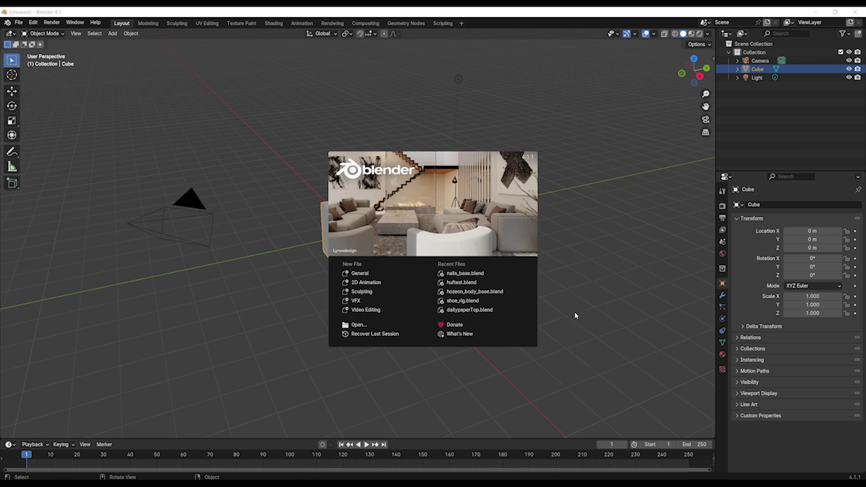
# - Switch to Blender and delete the default camera, cube and light from the new scene
pyautogui.click(583, 231)
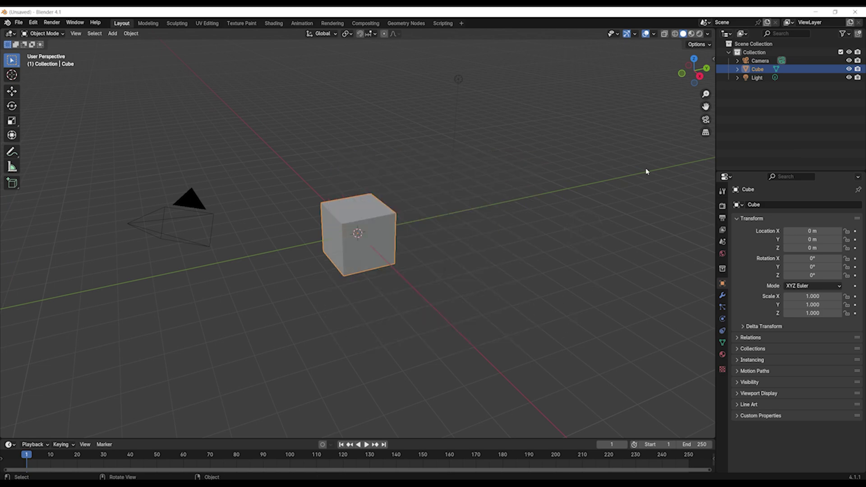
pyautogui.click(760, 61)
pyautogui.keyDown('shift'); pyautogui.click(761, 78); pyautogui.keyUp('shift')
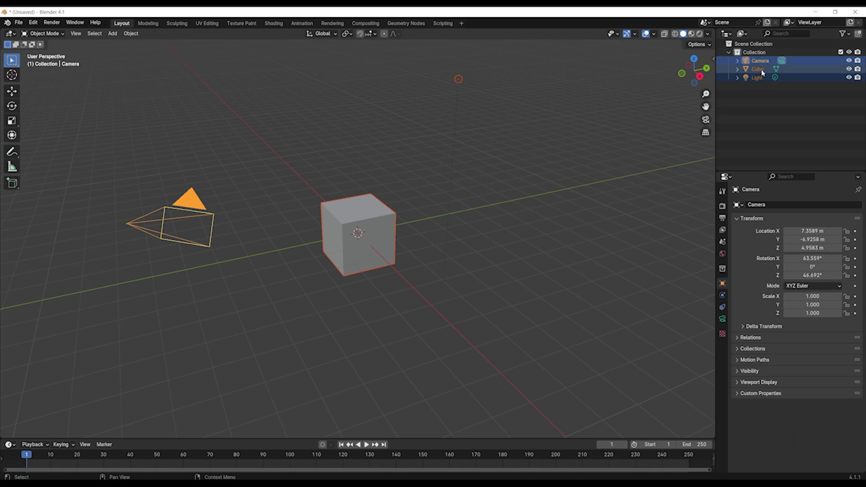
pyautogui.press('Delete')
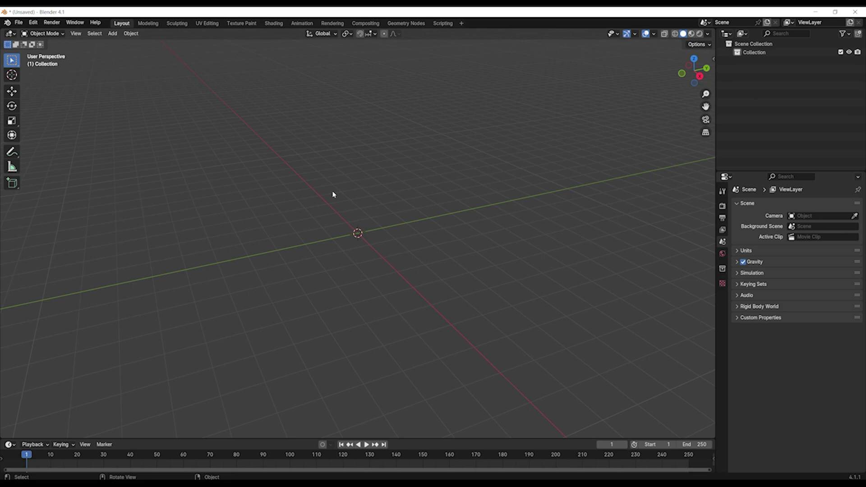
# - Start an FBX import and select both FaceMesh.FBX and f_tal_unw_body.FBX in the Tutorial_metahuman_rigging\04_geometry folder
pyautogui.click(18, 24)
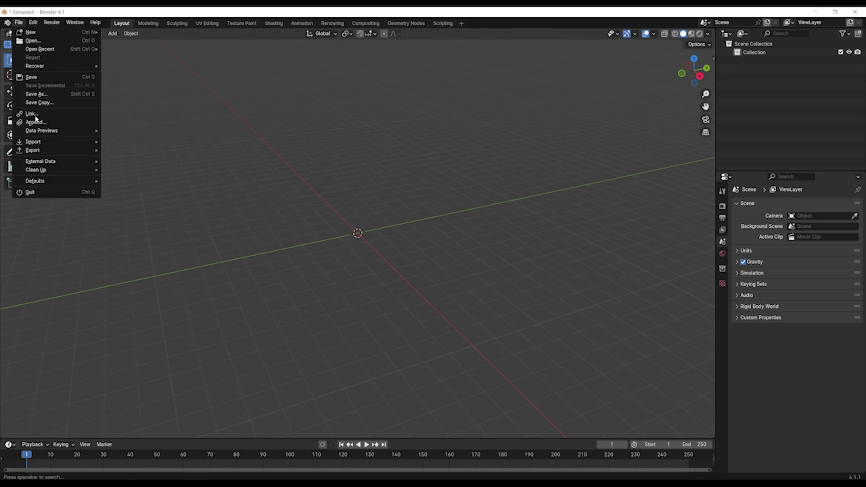
pyautogui.moveTo(84, 146)
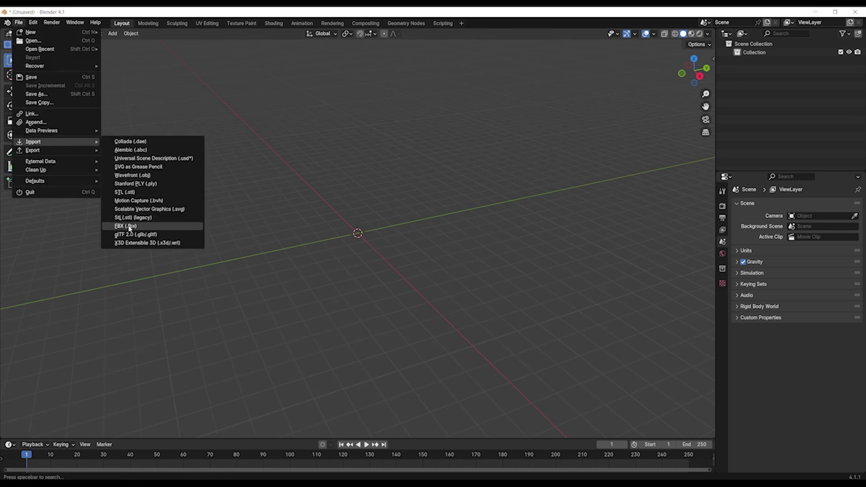
pyautogui.click(125, 225)
pyautogui.click(492, 136)
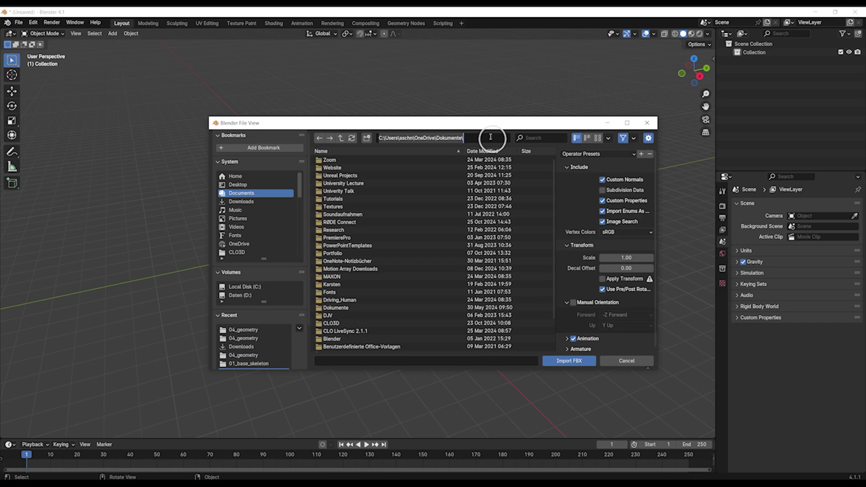
pyautogui.hotkey('ctrl', 'v')
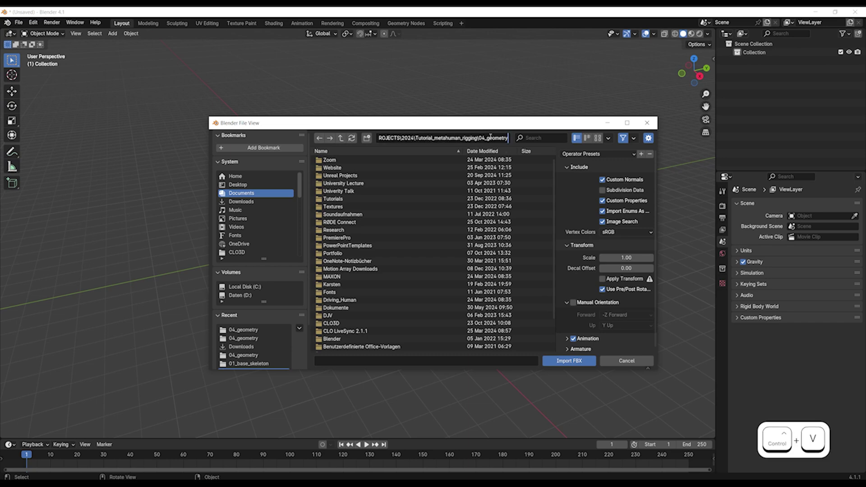
pyautogui.press('Return')
pyautogui.click(352, 160)
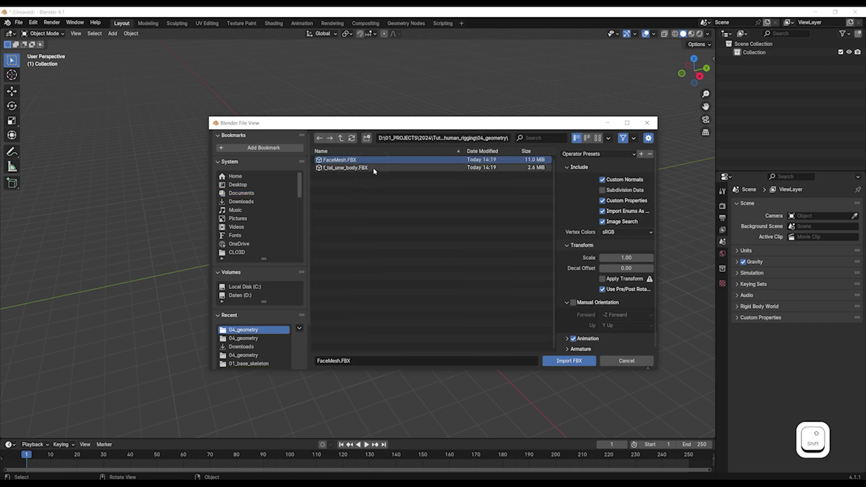
pyautogui.keyDown('shift'); pyautogui.click(374, 169); pyautogui.keyUp('shift')
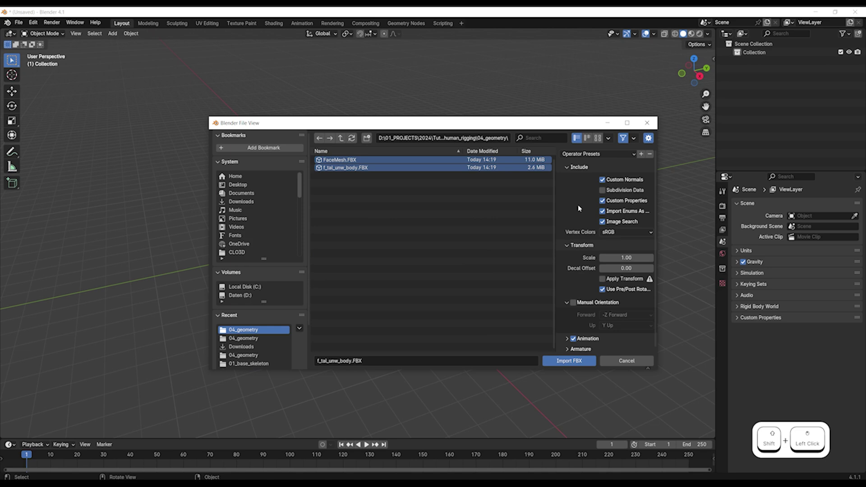
# - Enable manual orientation for the FBX import, with -X Forward and Z Up
pyautogui.scroll(-1, 583, 268)
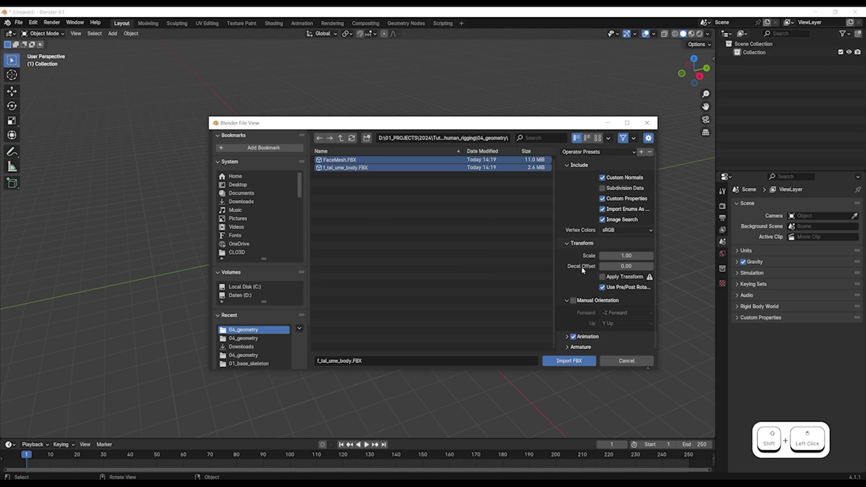
pyautogui.click(574, 301)
pyautogui.click(634, 314)
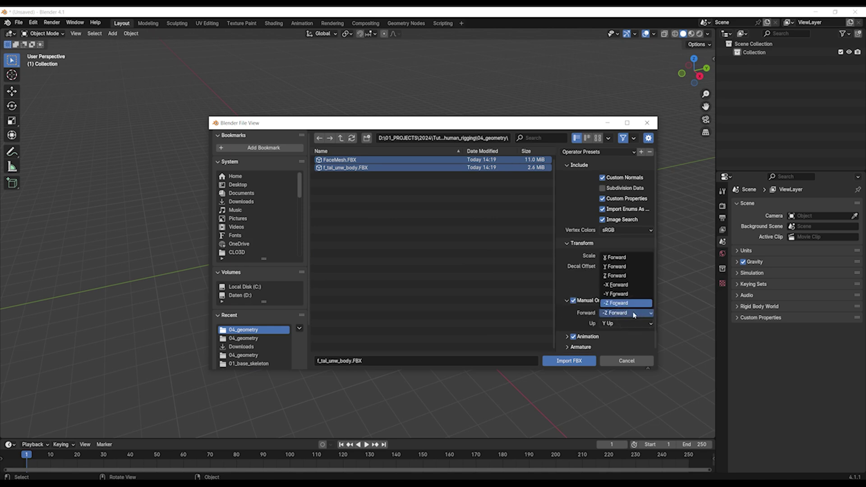
pyautogui.click(624, 286)
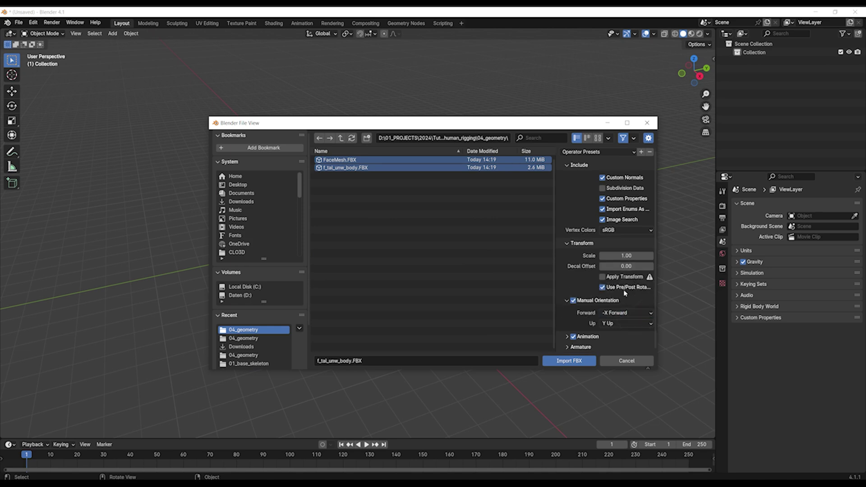
pyautogui.click(630, 323)
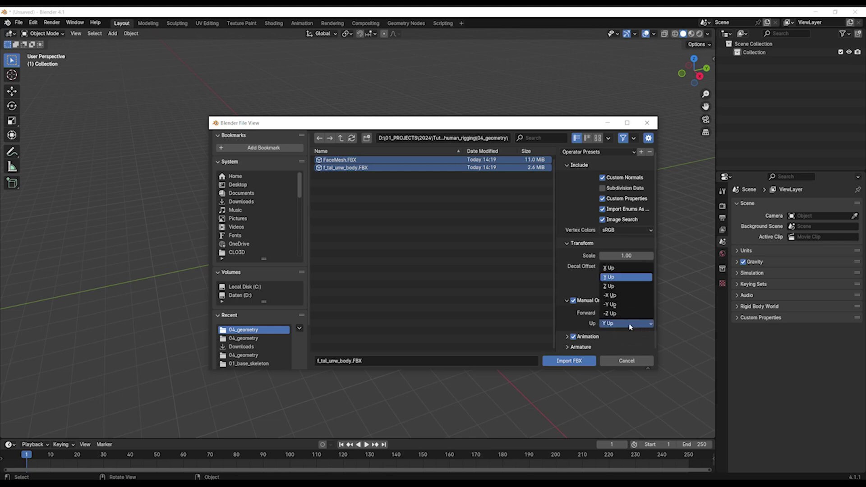
pyautogui.click(621, 287)
# - Set the armature's primary bone axis to X and secondary bone axis to Y, and import both FBX files
pyautogui.click(569, 348)
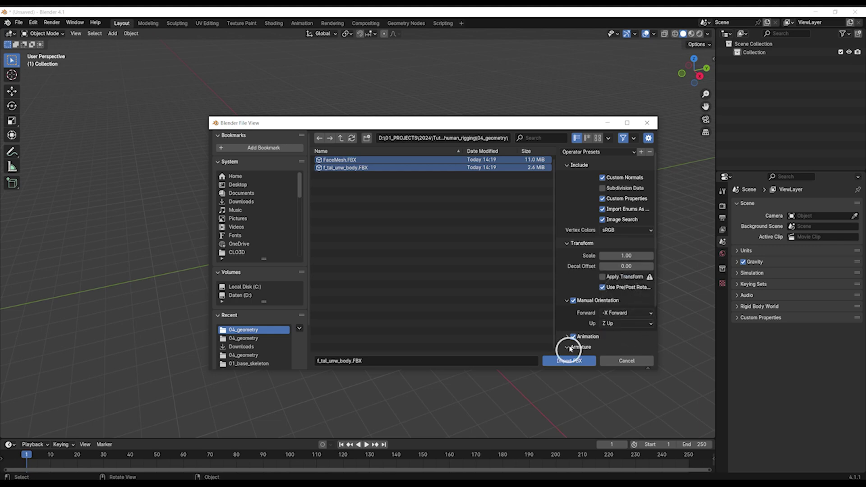
pyautogui.scroll(-3, 602, 339)
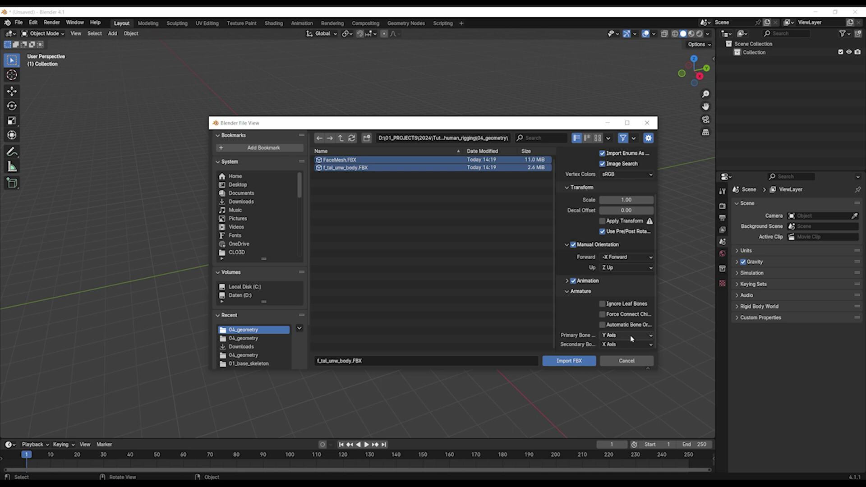
pyautogui.click(631, 337)
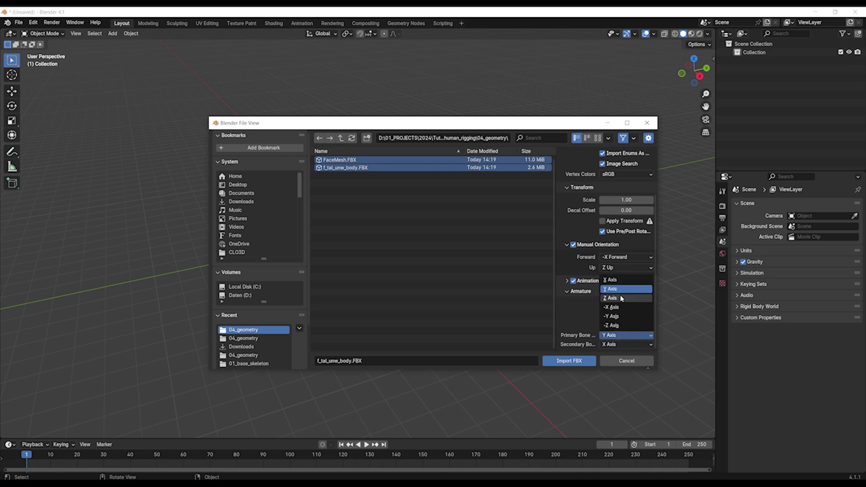
pyautogui.click(619, 282)
pyautogui.click(621, 346)
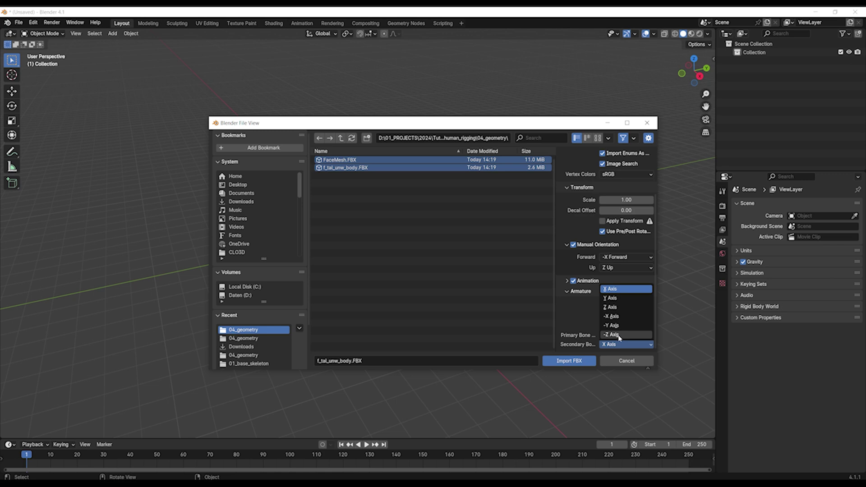
pyautogui.click(615, 298)
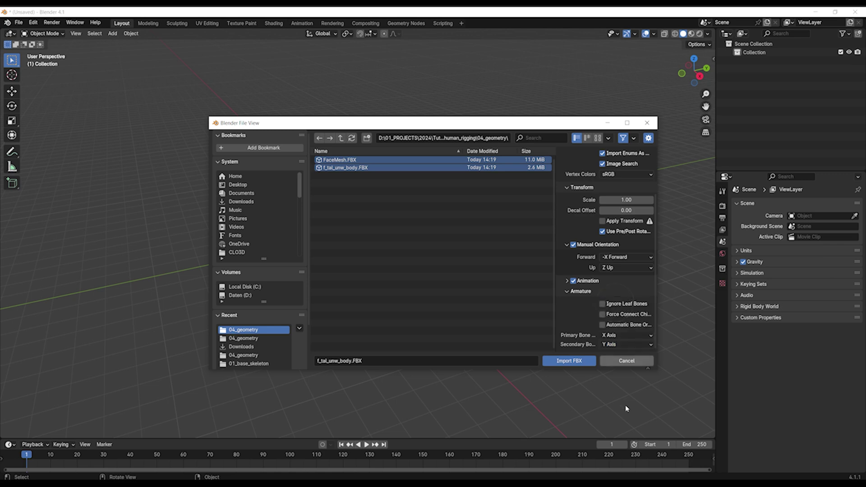
pyautogui.click(565, 363)
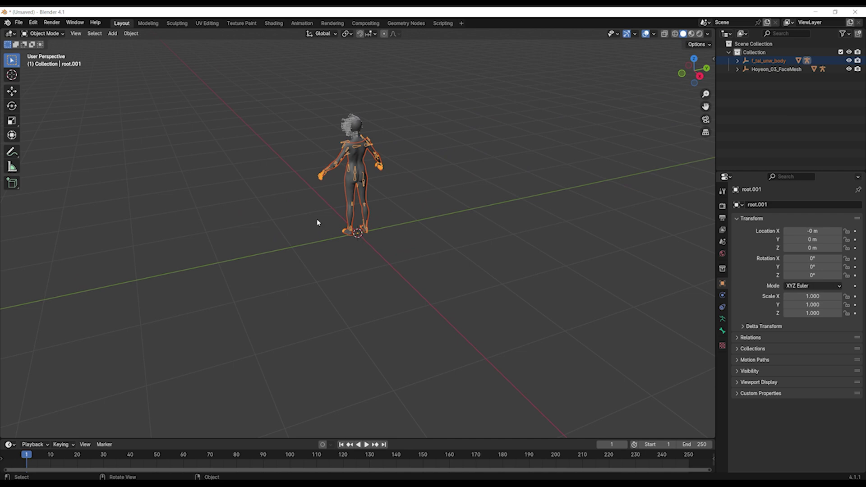
# - Examine the imported body and face in the scene, selecting the face armature and expanding both imported object hierarchies
pyautogui.moveTo(317, 222); pyautogui.dragTo(468, 211, button='middle')
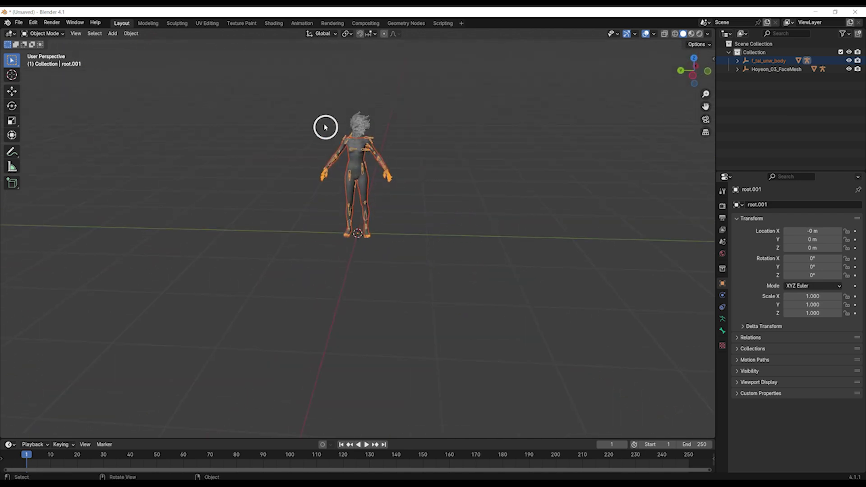
pyautogui.click(357, 97)
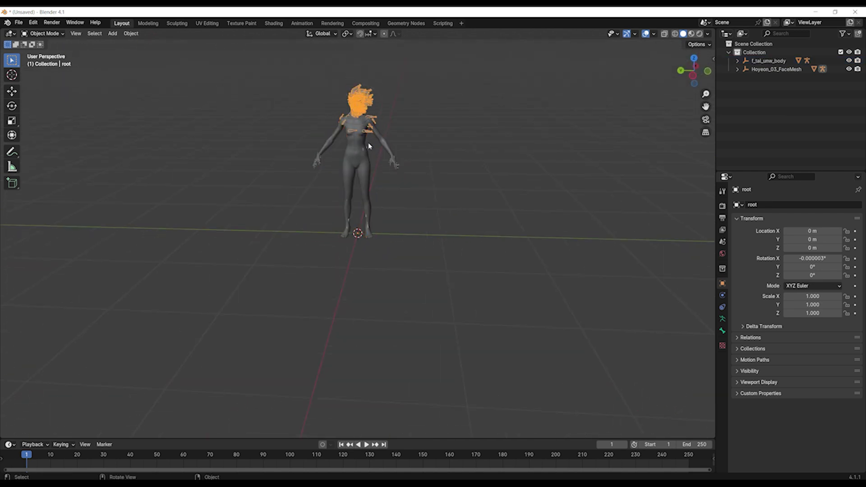
pyautogui.click(737, 61)
pyautogui.click(738, 77)
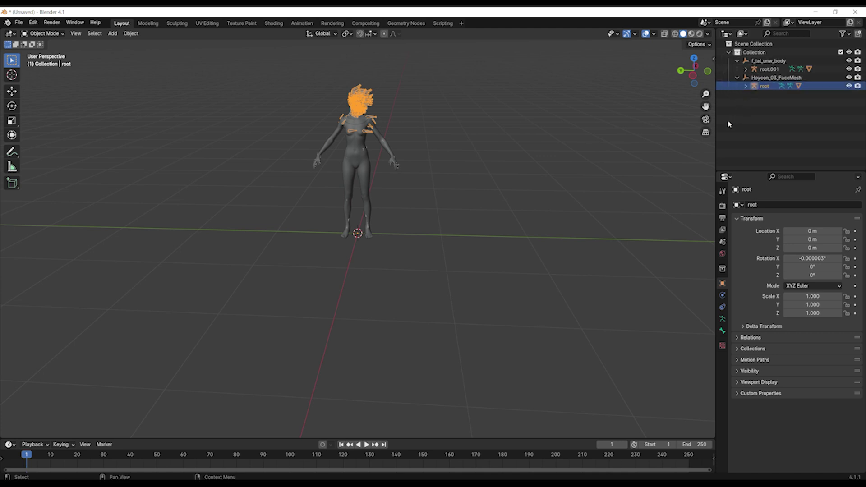
pyautogui.moveTo(384, 150); pyautogui.dragTo(325, 144, button='middle')
pyautogui.moveTo(416, 149); pyautogui.dragTo(408, 133, button='middle')
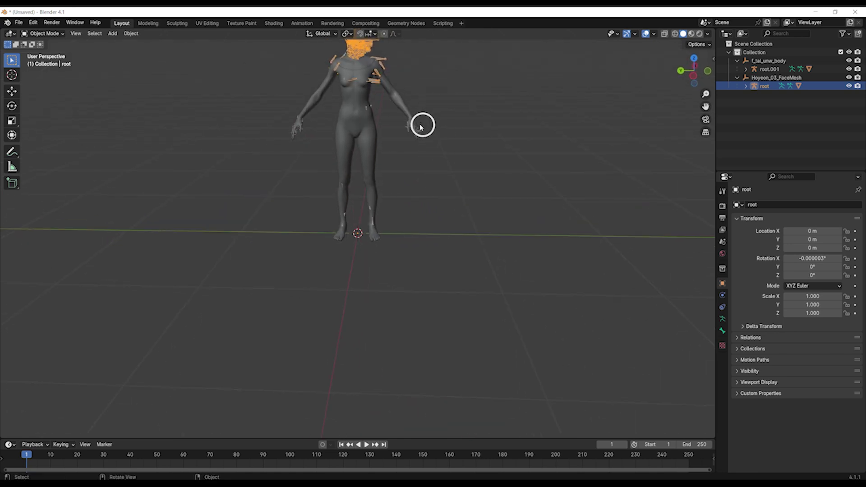
pyautogui.scroll(2, 422, 130)
pyautogui.scroll(-3, 421, 130)
pyautogui.scroll(1, 422, 130)
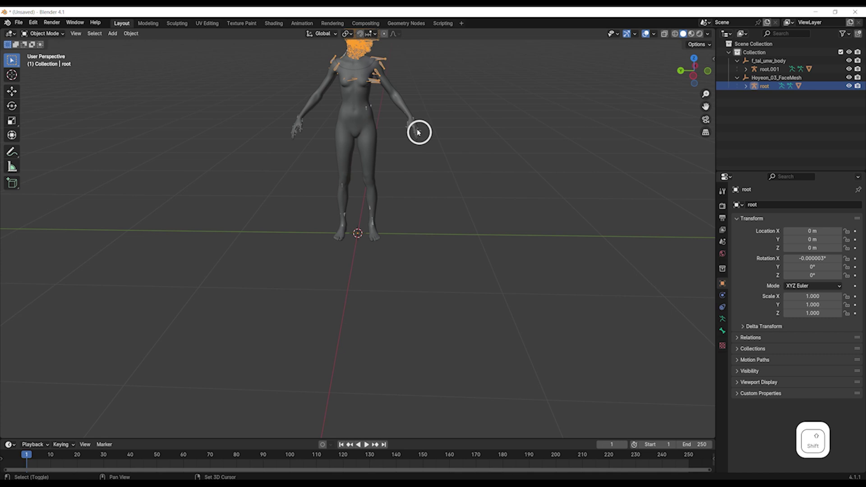
# - Delete both imported armatures, root and root.001, keeping the body and face meshes
pyautogui.keyDown('shift'); pyautogui.click(420, 131); pyautogui.keyUp('shift')
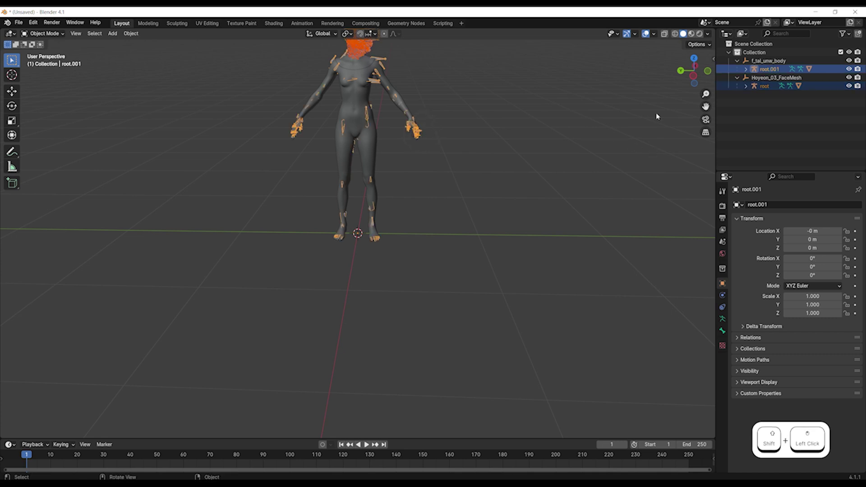
pyautogui.press('x')
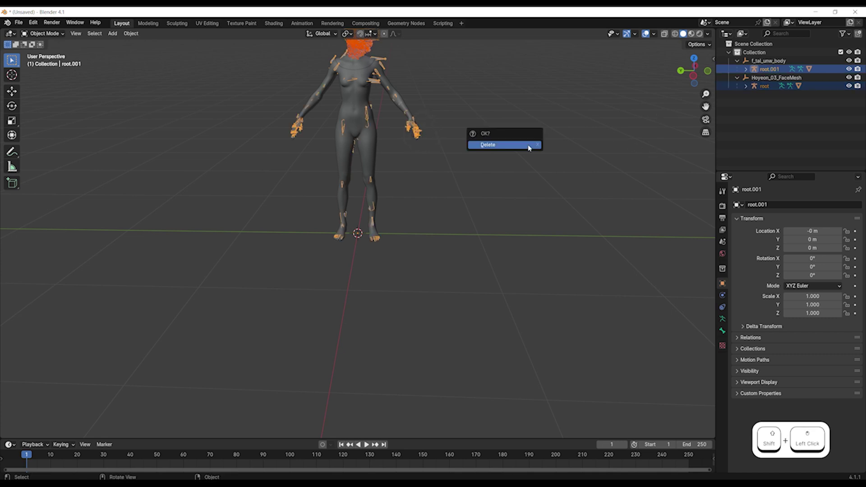
pyautogui.click(529, 147)
# - Join the face mesh into the f_tal_unw_body.001 body mesh as a single object
pyautogui.scroll(-4, 485, 130)
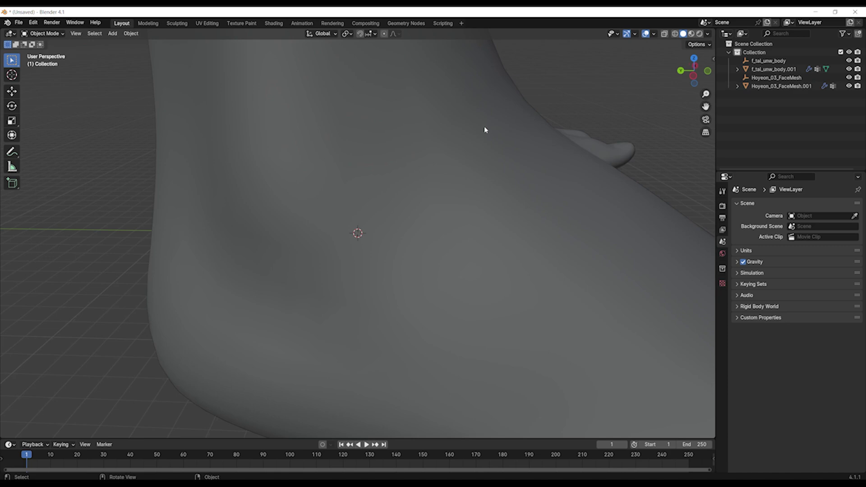
pyautogui.scroll(-6, 485, 130)
pyautogui.click(361, 95)
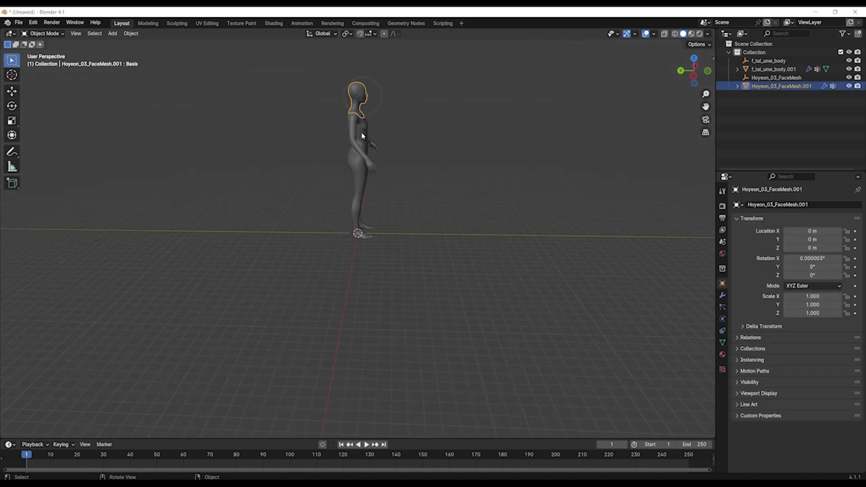
pyautogui.keyDown('shift'); pyautogui.click(372, 147); pyautogui.keyUp('shift')
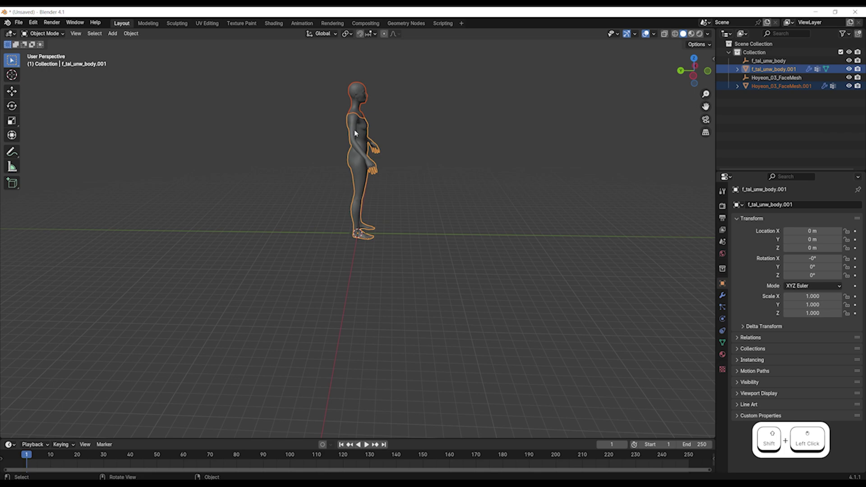
pyautogui.moveTo(402, 130); pyautogui.dragTo(325, 136, button='middle')
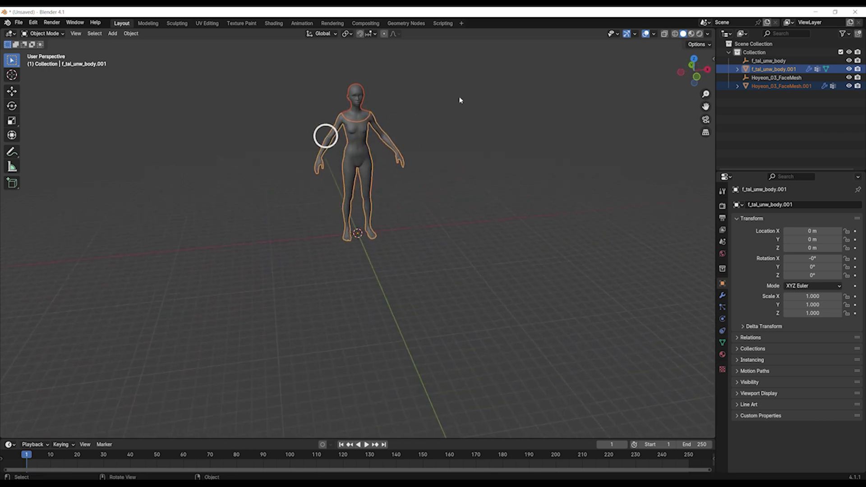
pyautogui.click(713, 61)
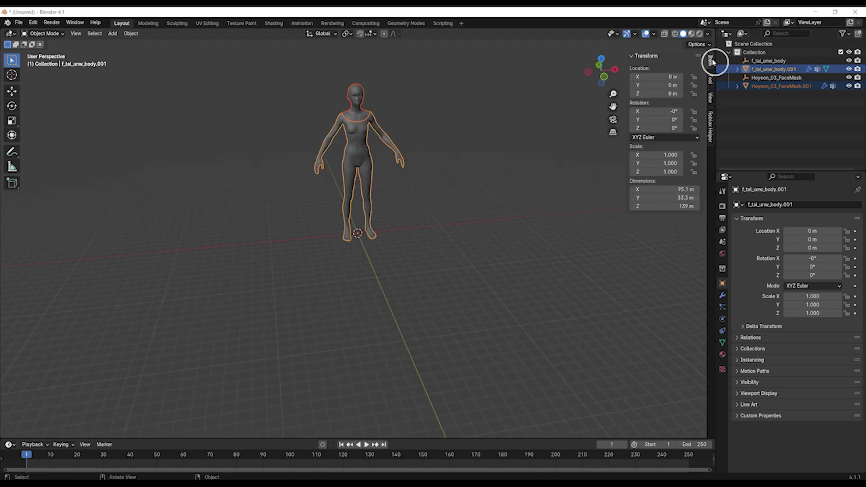
pyautogui.click(385, 113)
pyautogui.click(353, 118)
pyautogui.keyDown('shift'); pyautogui.click(363, 143); pyautogui.keyUp('shift')
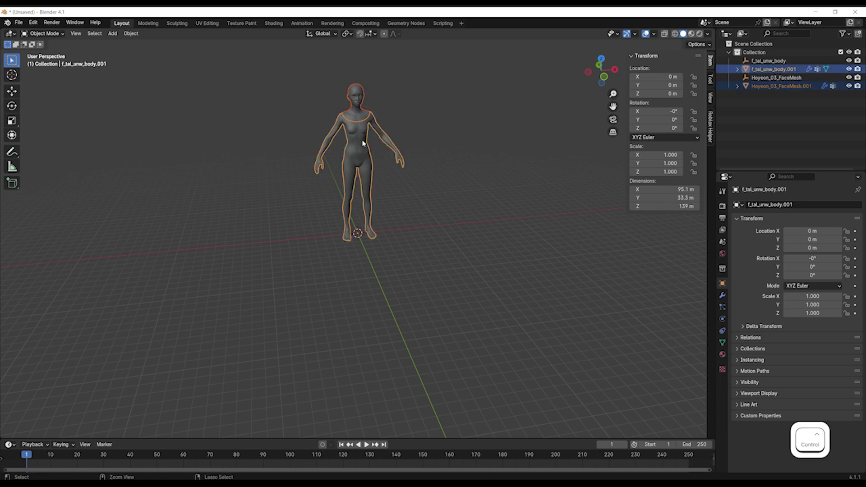
pyautogui.hotkey('ctrl', 'j')
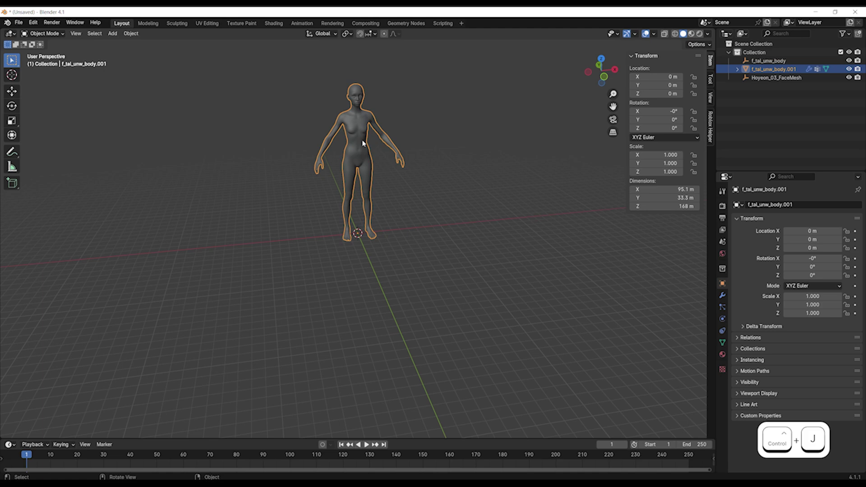
# - Delete the two leftover empties of the body and face imports
pyautogui.moveTo(361, 125); pyautogui.dragTo(364, 126, button='middle')
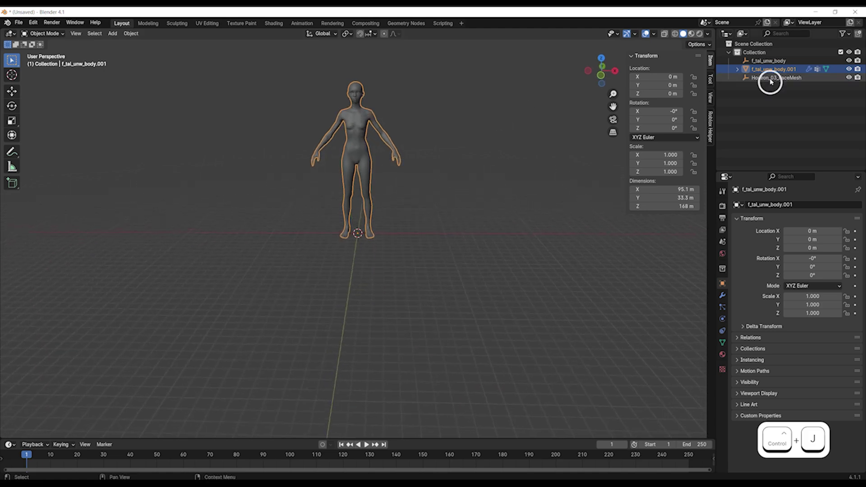
pyautogui.click(781, 61)
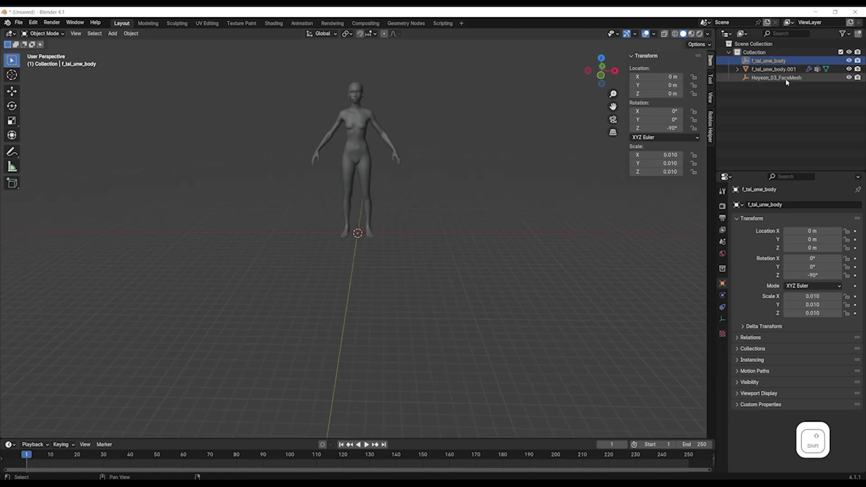
pyautogui.keyDown('shift'); pyautogui.click(787, 79); pyautogui.keyUp('shift')
pyautogui.click(787, 80)
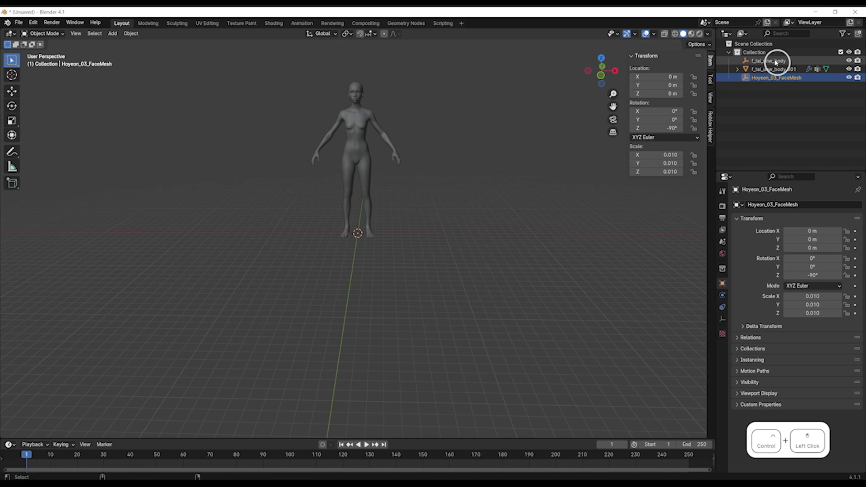
pyautogui.keyDown('ctrl'); pyautogui.click(775, 62); pyautogui.keyUp('ctrl')
pyautogui.press('Delete')
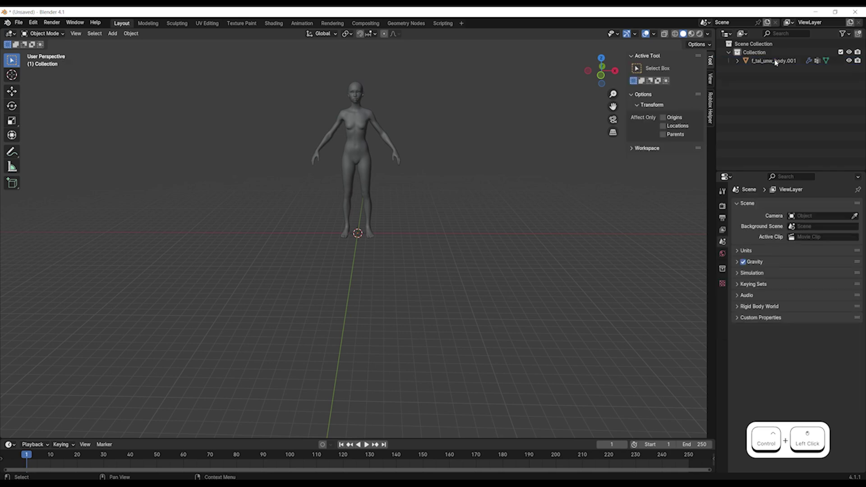
# - Set the joined body mesh's scale to 0.01 on the X, Y and Z axes
pyautogui.click(774, 61)
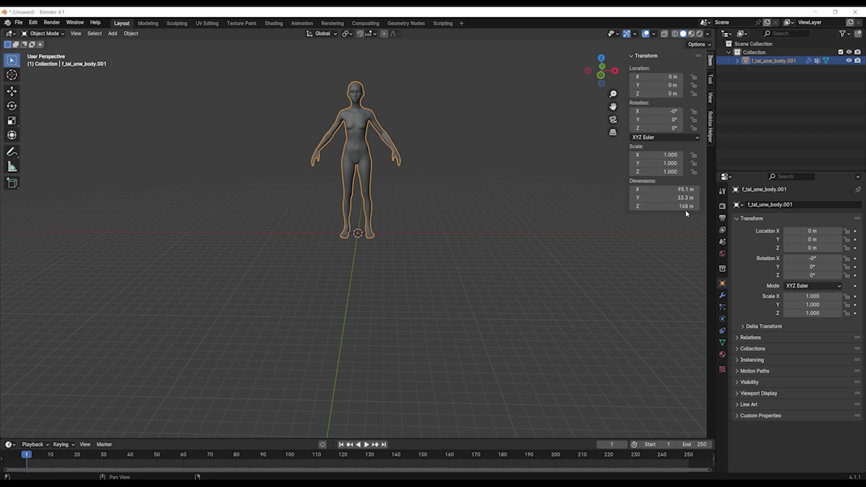
pyautogui.click(671, 156)
pyautogui.press('Return')
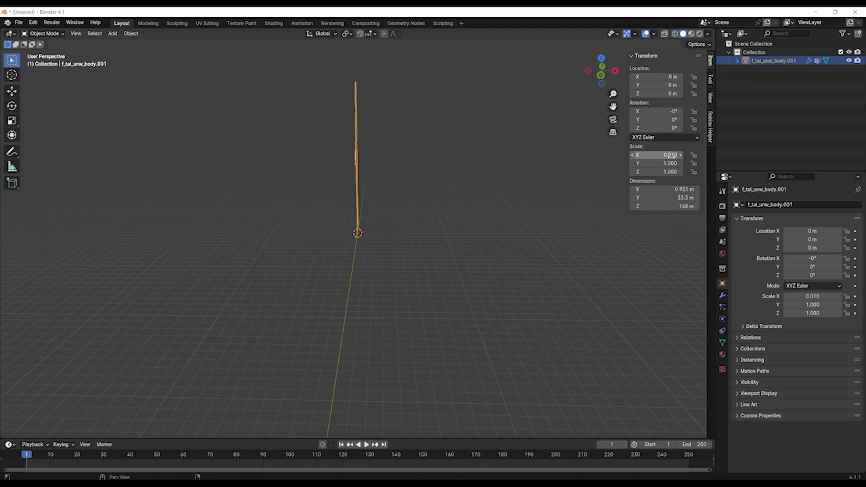
pyautogui.keyDown('shift'); pyautogui.moveTo(658, 156); pyautogui.dragTo(657, 172); pyautogui.keyUp('shift')
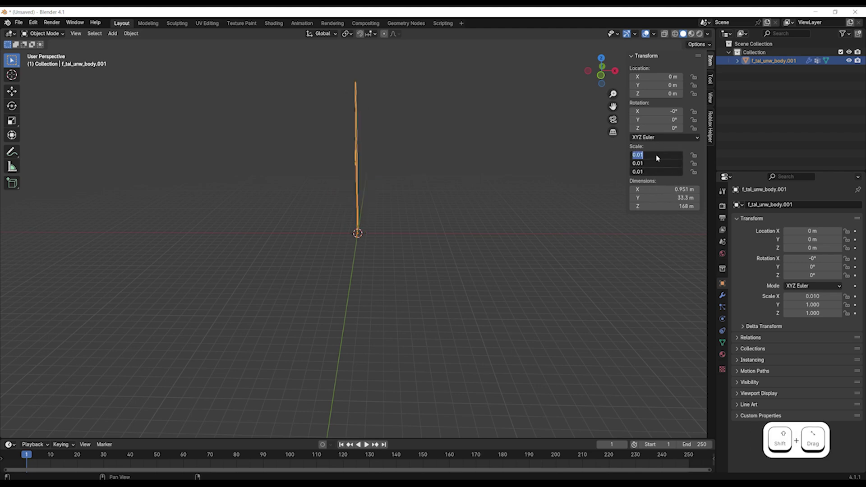
pyautogui.press('Return')
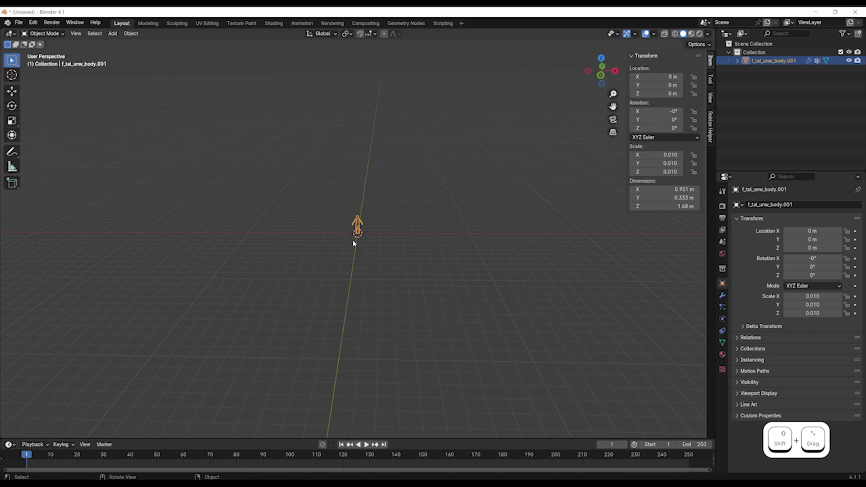
pyautogui.scroll(8, 355, 244)
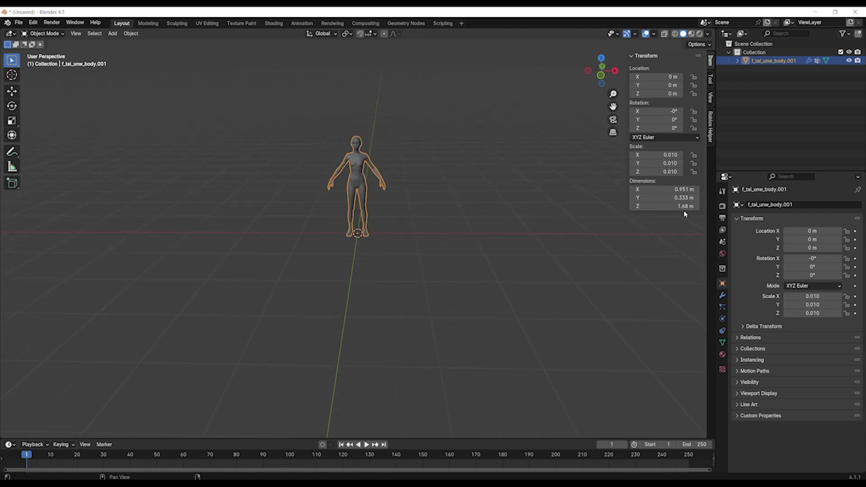
pyautogui.scroll(1, 357, 174)
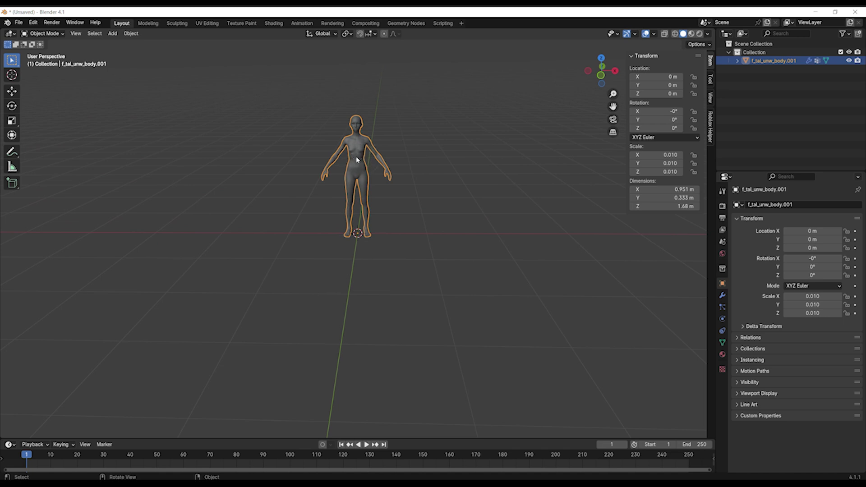
pyautogui.scroll(1, 356, 156)
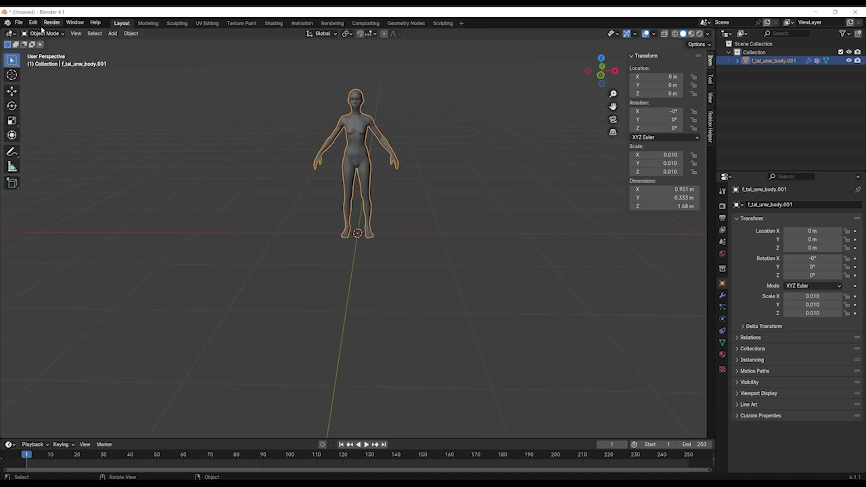
# - Start a Wavefront OBJ export and set its destination to the project's 04_geometry folder using the copied path
pyautogui.click(18, 22)
pyautogui.moveTo(47, 149)
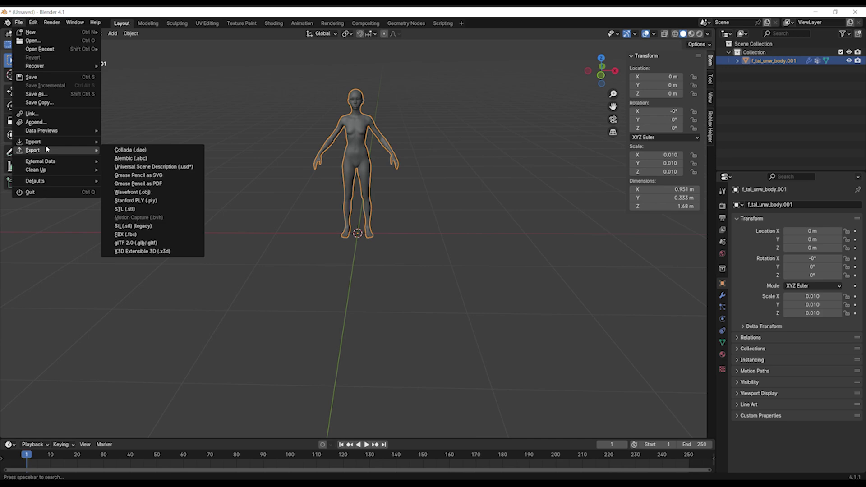
pyautogui.click(141, 193)
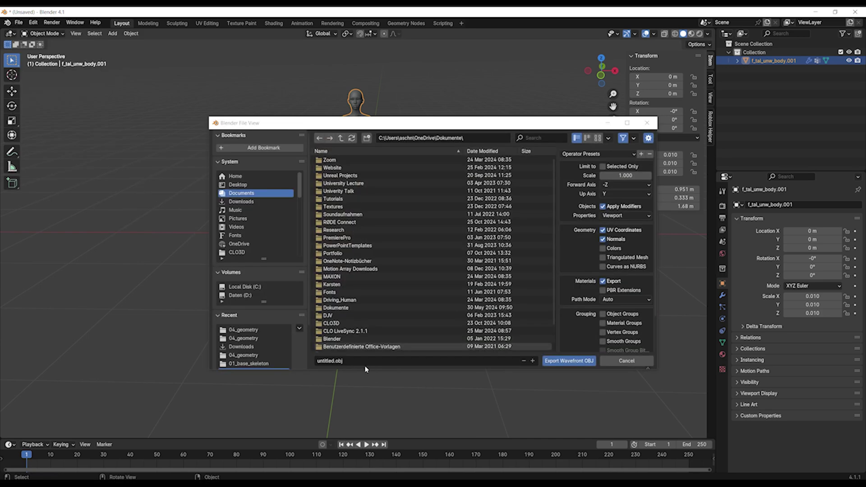
pyautogui.click(461, 137)
pyautogui.hotkey('ctrl', 'v')
pyautogui.press('Return')
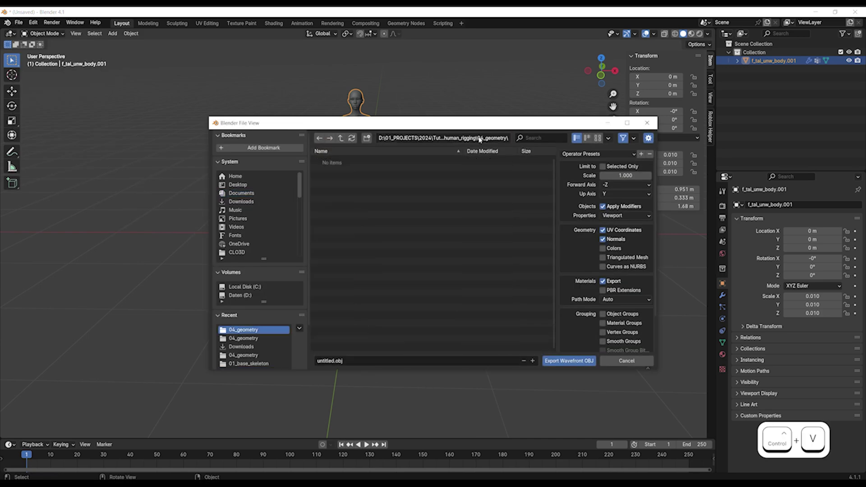
# - Name the OBJ export file MH_previewmesh
pyautogui.click(366, 357)
pyautogui.click(329, 361)
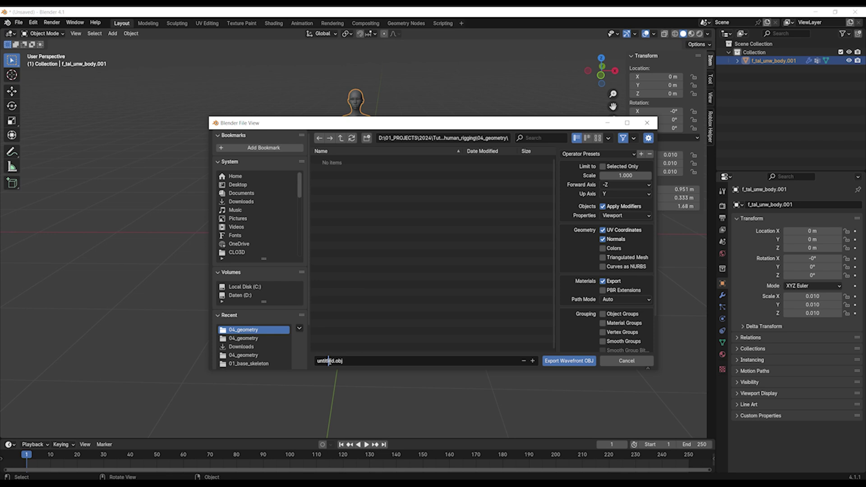
pyautogui.moveTo(352, 361); pyautogui.dragTo(313, 361)
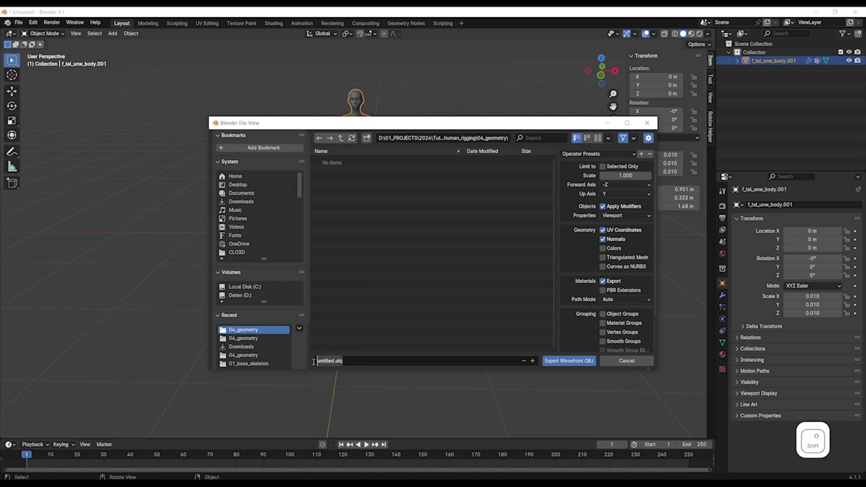
pyautogui.write('MH_previewmesh')
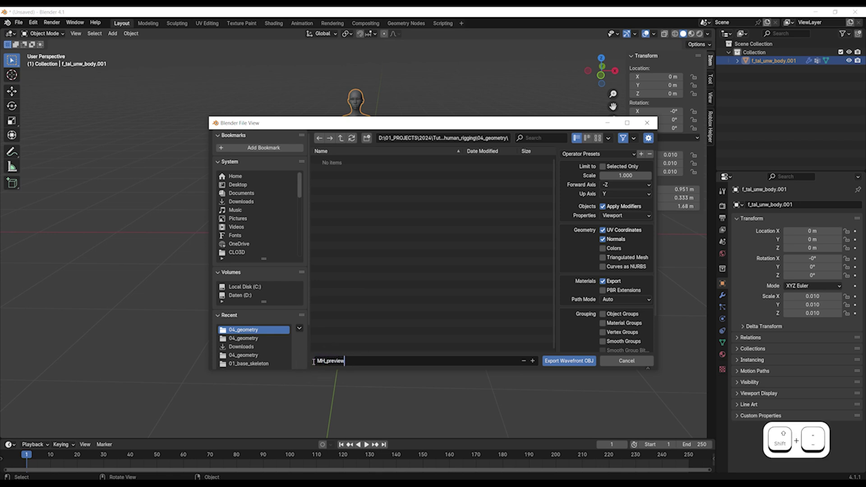